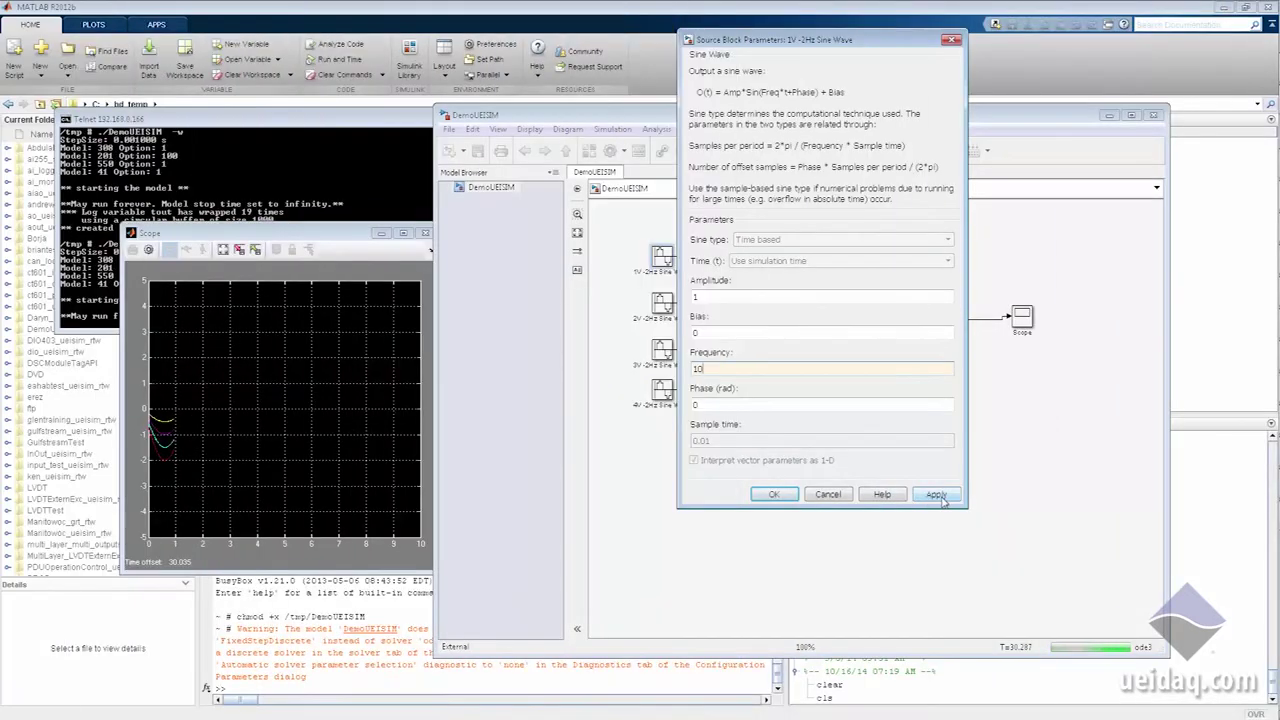
# Step: Confirm frequency 10 for the 1V-2Hz Sine Wave and close its parameters dialog
pyautogui.click(772, 494)
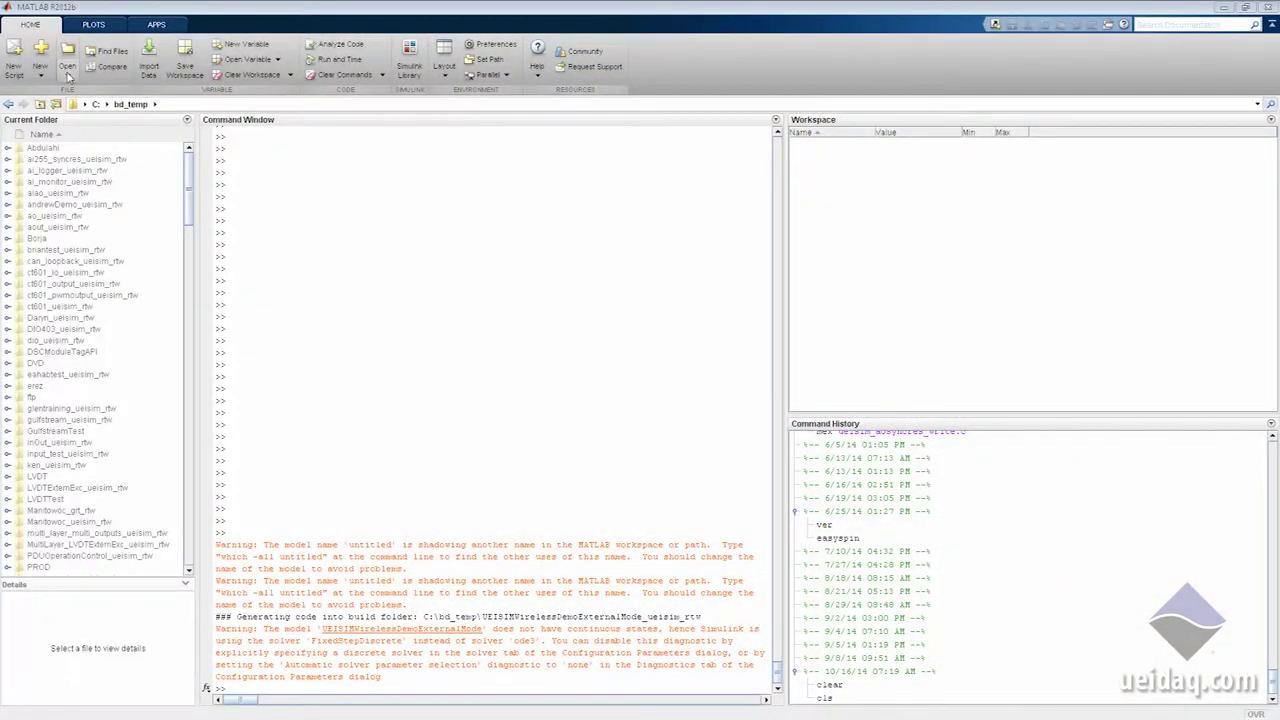
# Step: Create a new blank Simulink model
pyautogui.click(68, 76)
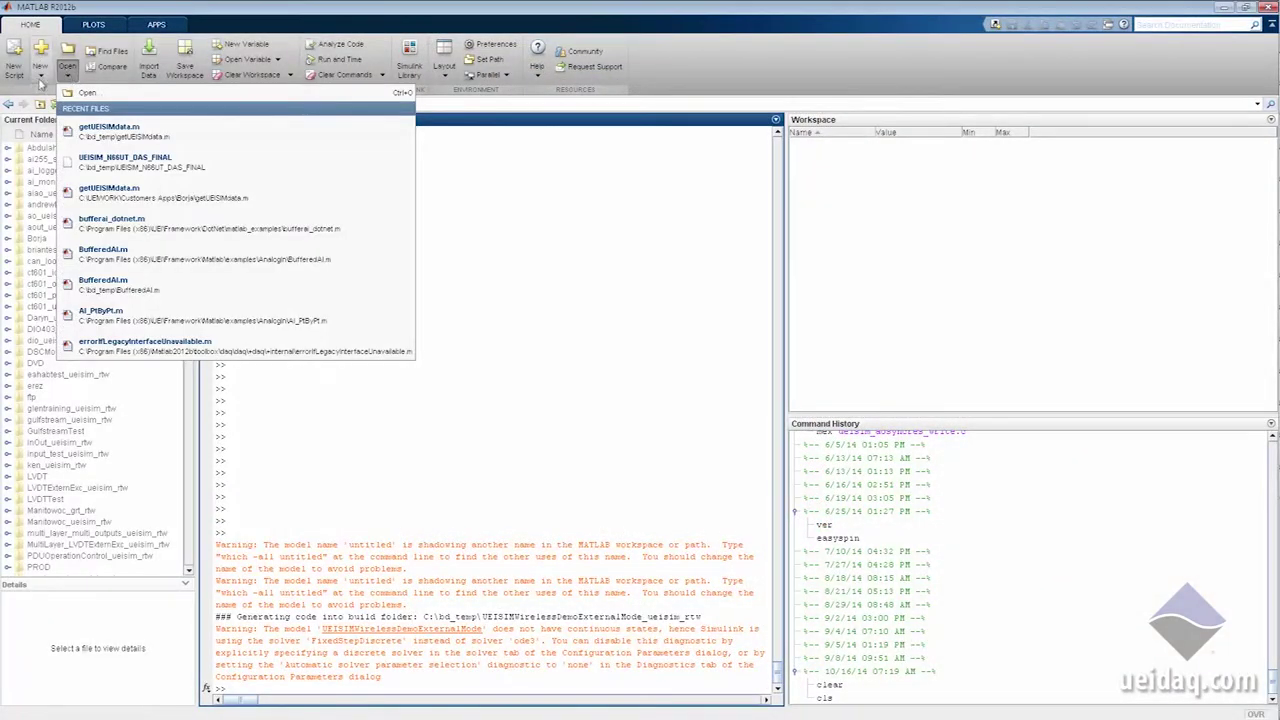
pyautogui.click(40, 76)
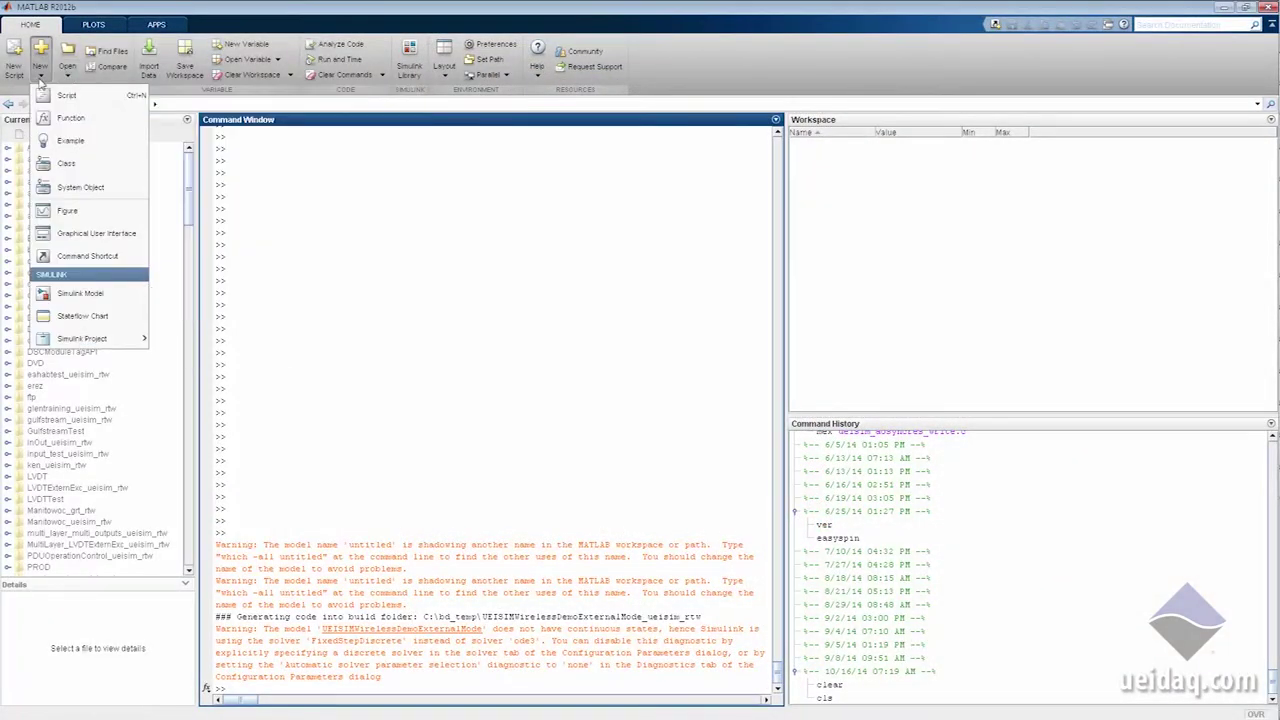
pyautogui.click(76, 293)
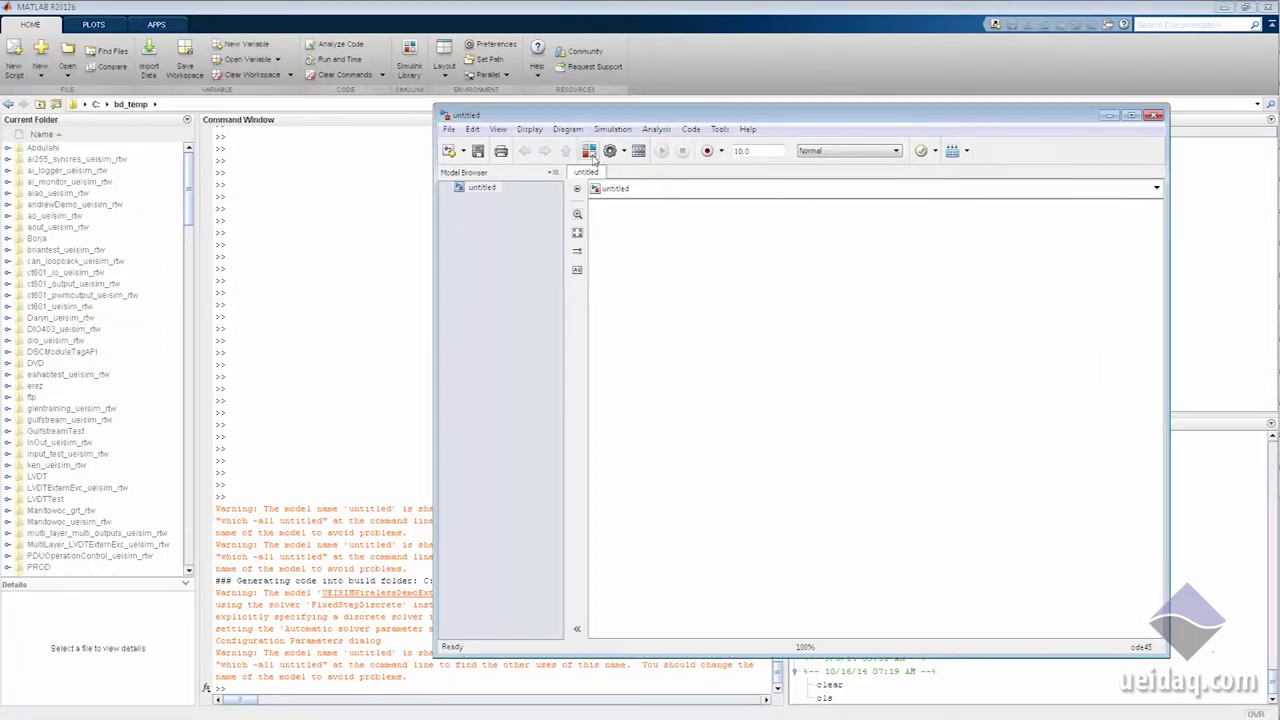
# Step: Show the UEISim Library blocks in the Library Browser, keeping the untitled model in view
pyautogui.click(412, 60)
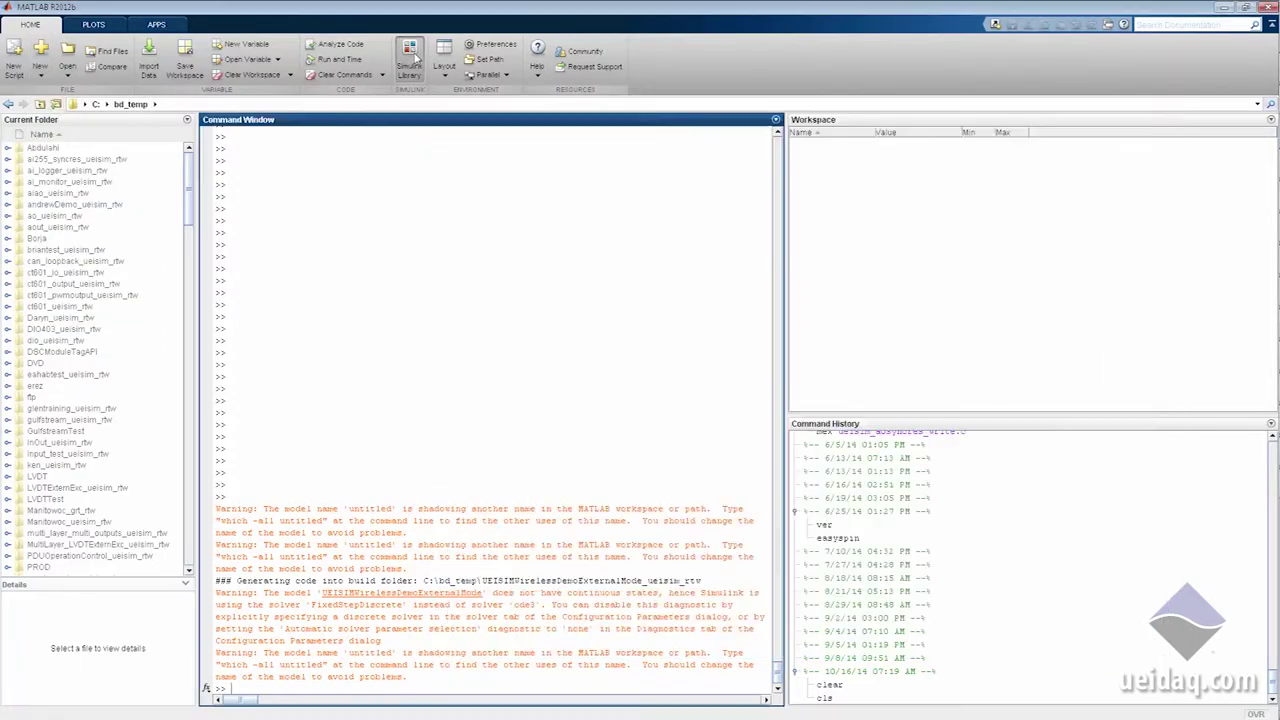
pyautogui.scroll(-5, 198, 297)
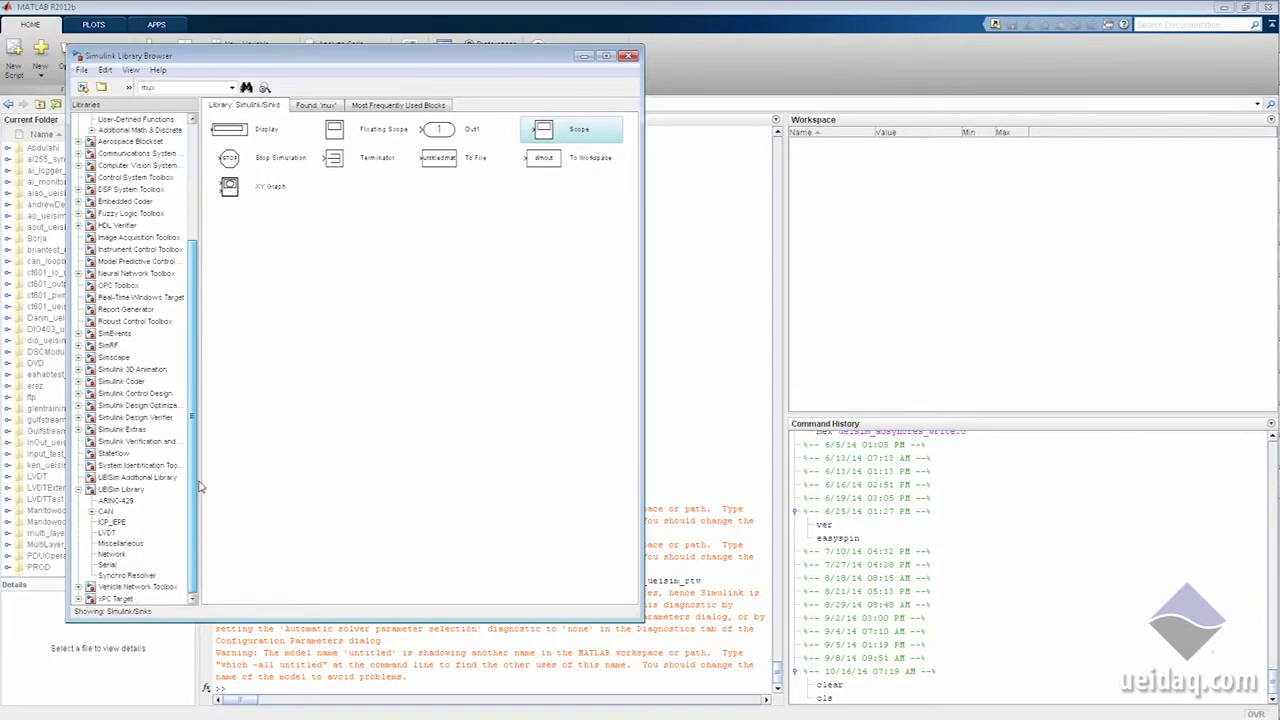
pyautogui.doubleClick(108, 490)
pyautogui.click(108, 490)
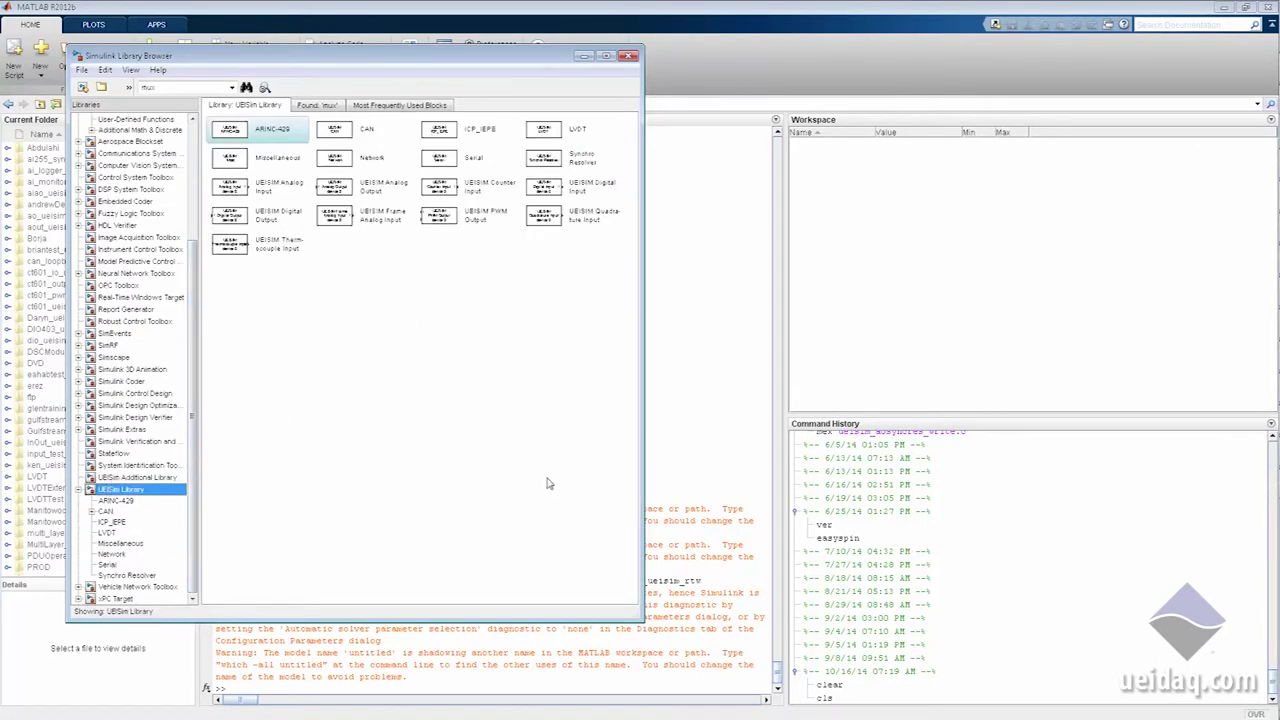
pyautogui.moveTo(1258, 195)
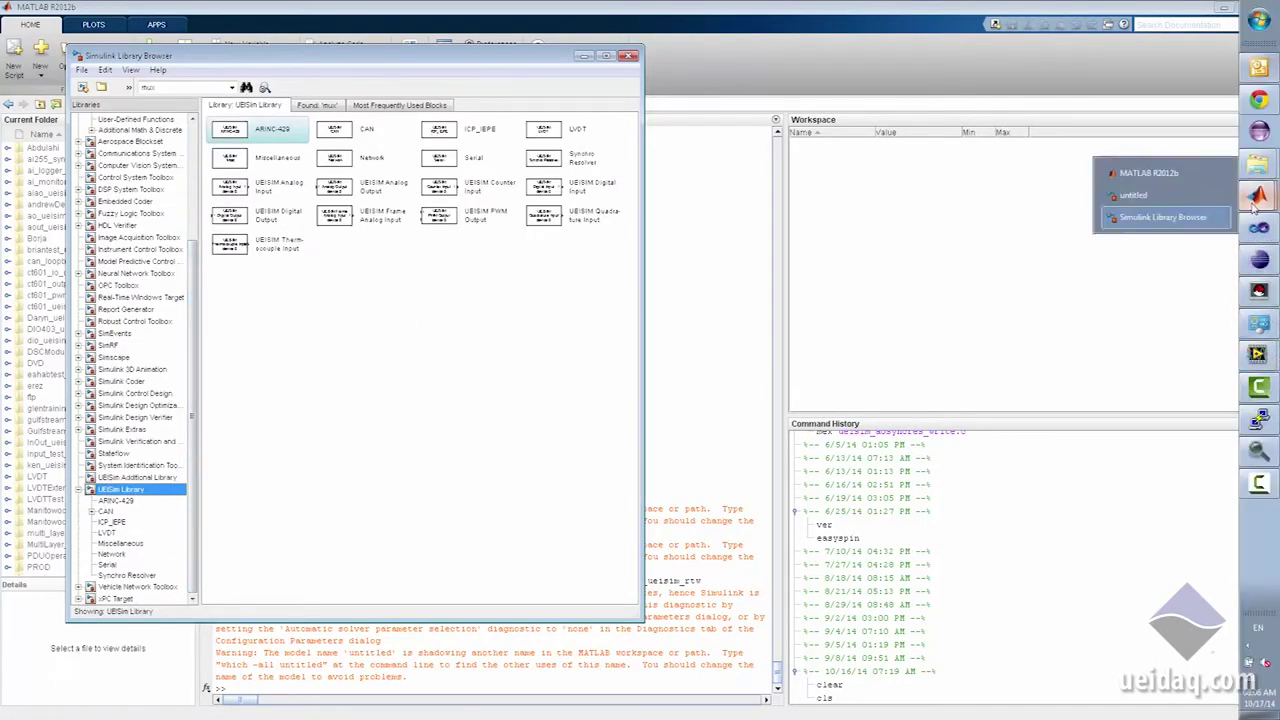
pyautogui.click(1135, 196)
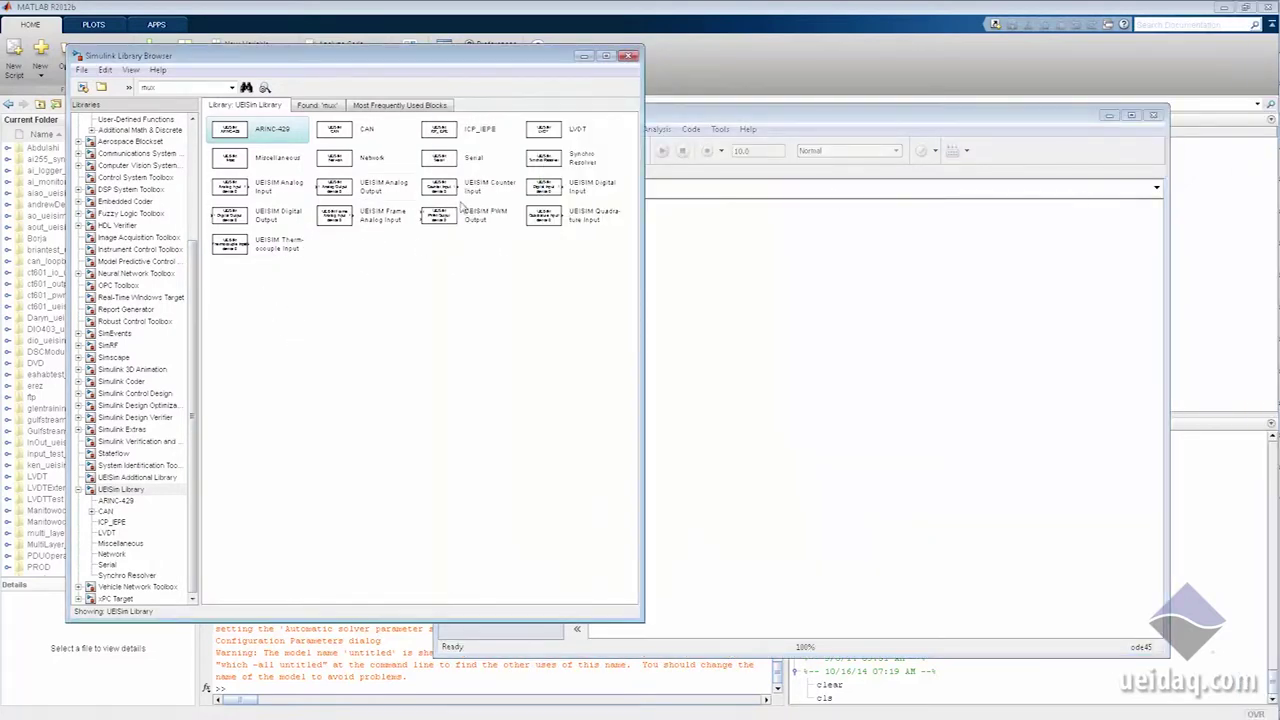
# Step: Add a UEISim Analog Output block with channel vector [0 1 2 3]
pyautogui.moveTo(383, 192); pyautogui.dragTo(753, 285)
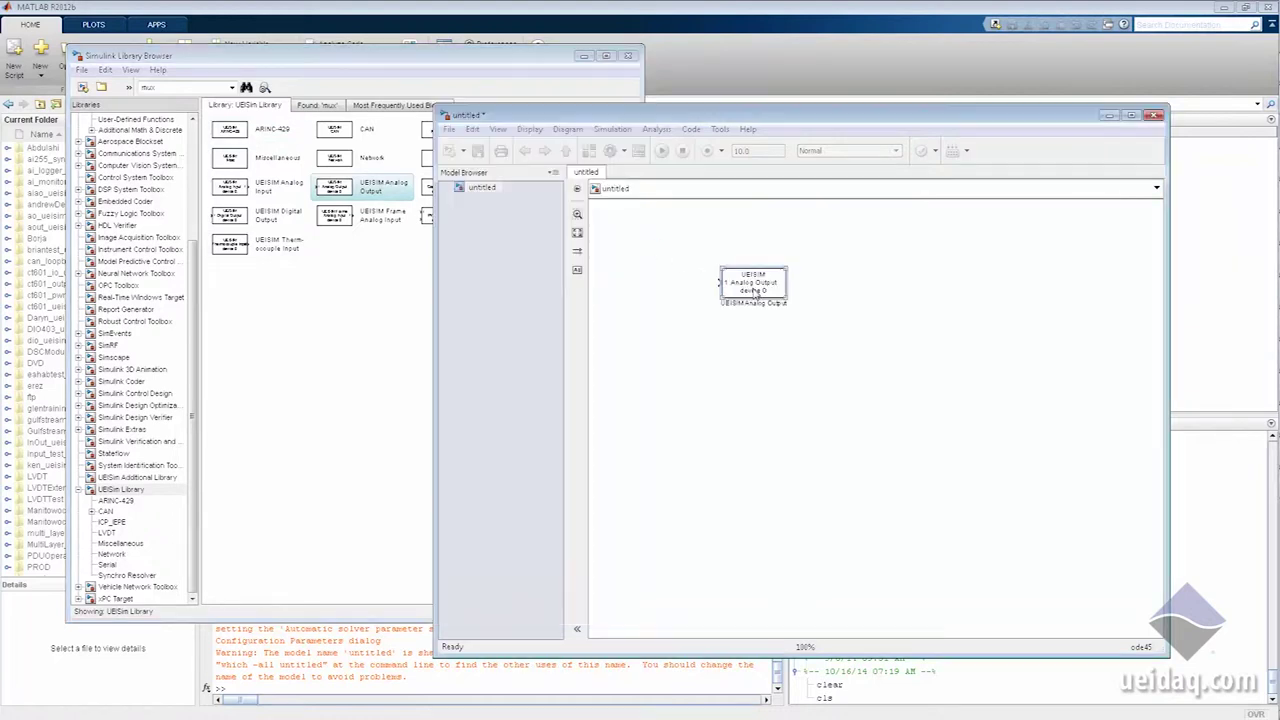
pyautogui.click(410, 255)
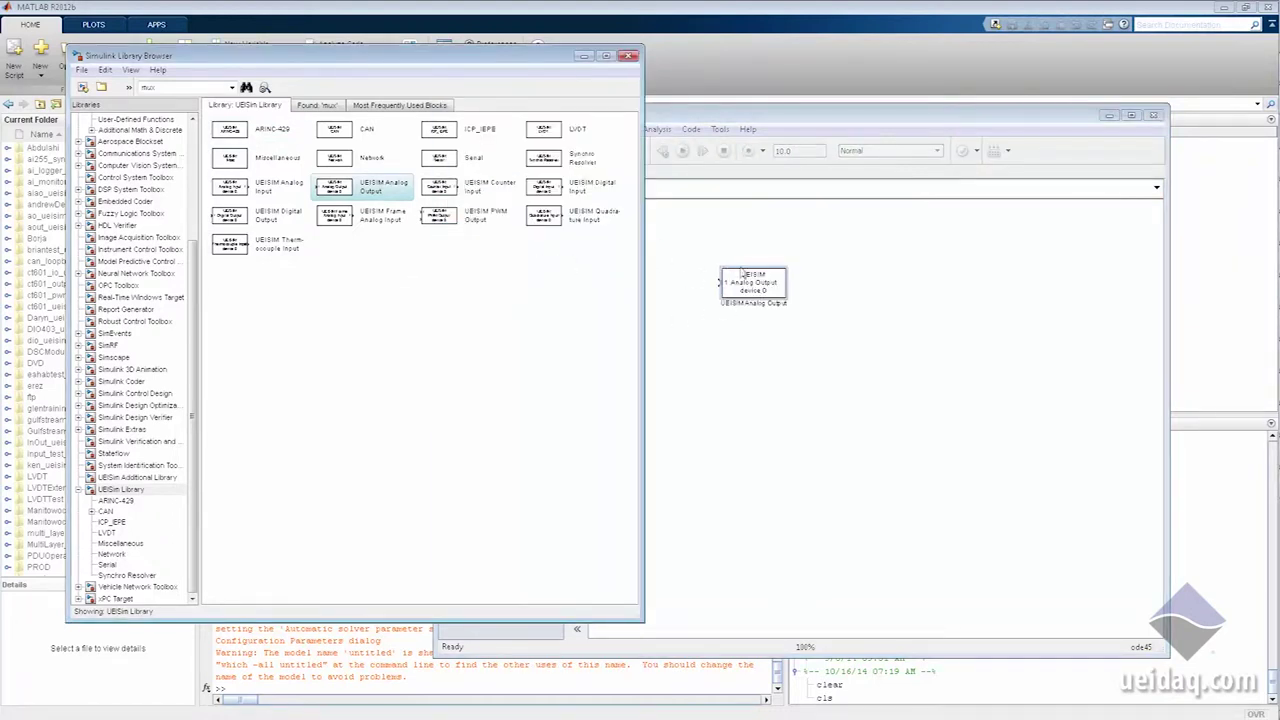
pyautogui.click(758, 298)
pyautogui.doubleClick(761, 289)
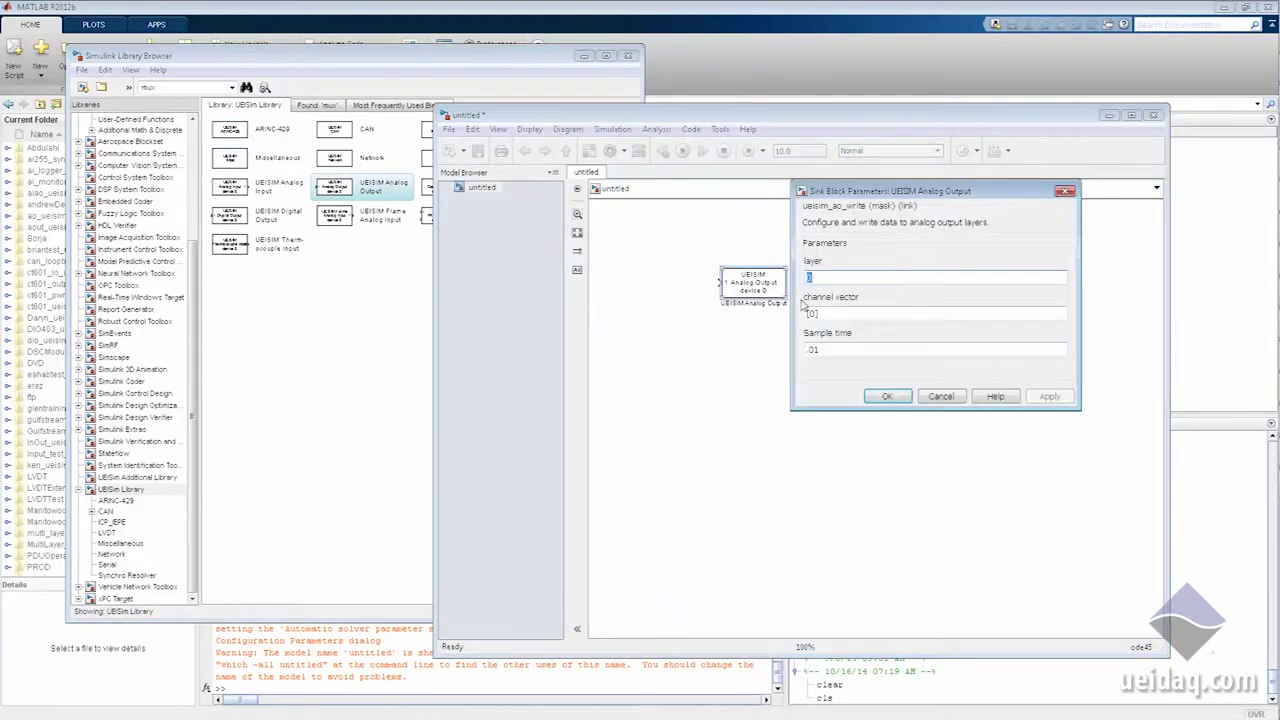
pyautogui.click(897, 314)
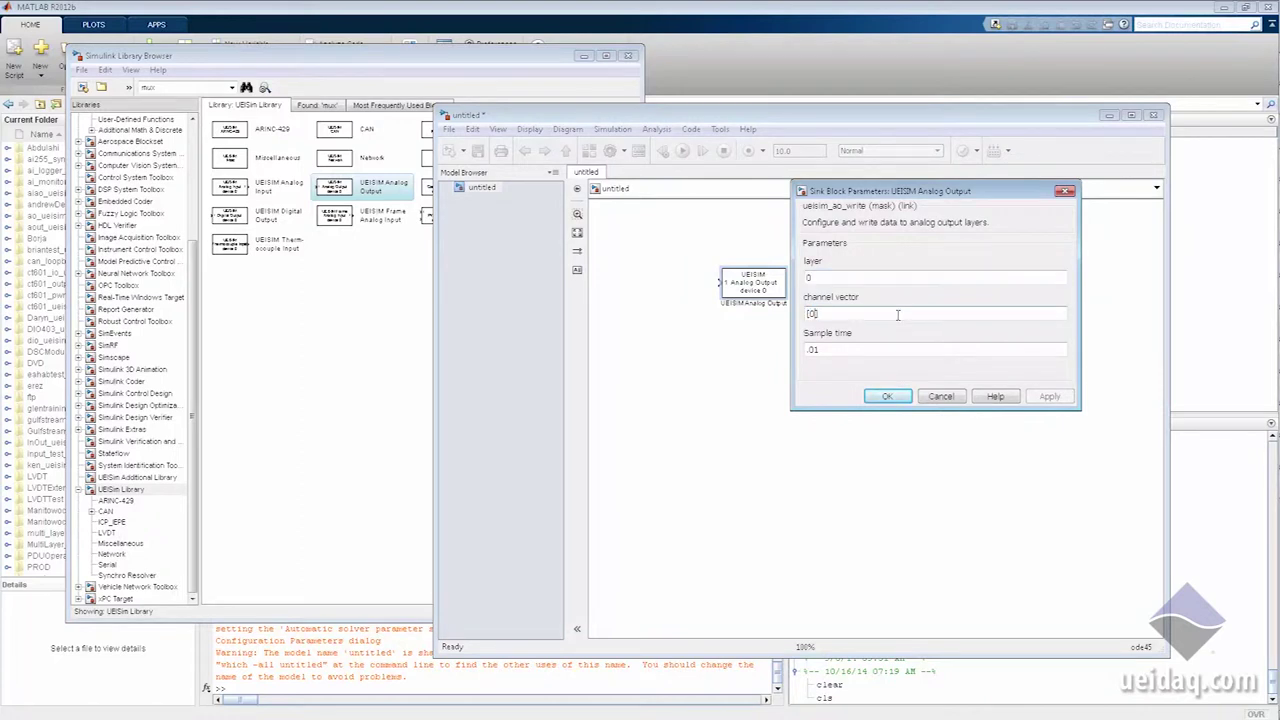
pyautogui.write(',1,2,3')
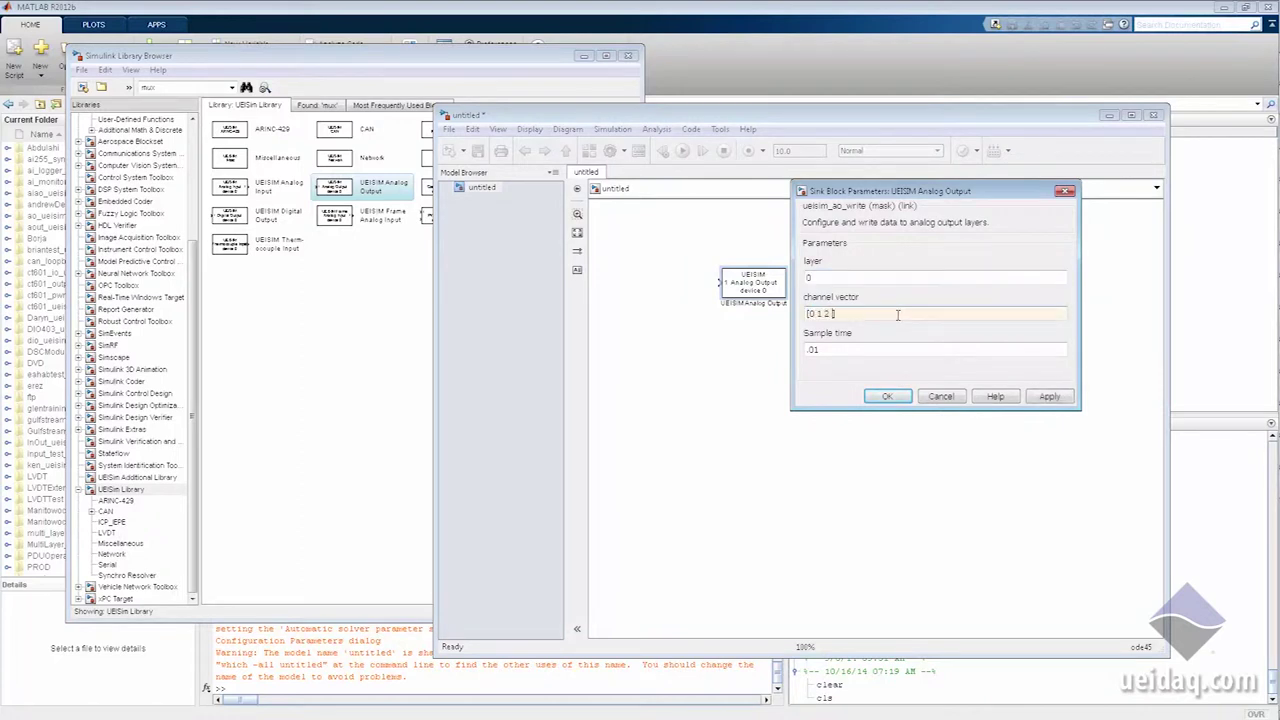
pyautogui.click(888, 396)
# Step: Rename the block to 'Analog Output AO-308'
pyautogui.click(757, 366)
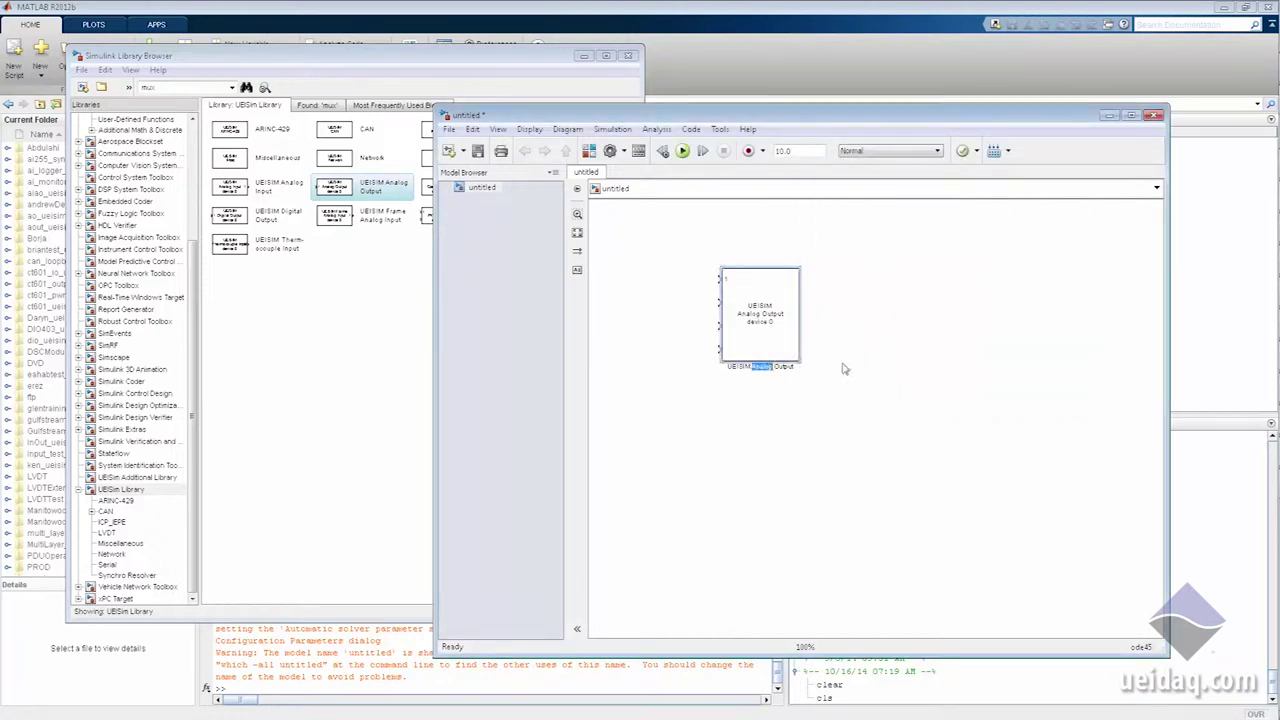
pyautogui.write('Analog')
pyautogui.press('End')
pyautogui.write('AO-308')
pyautogui.click(843, 367)
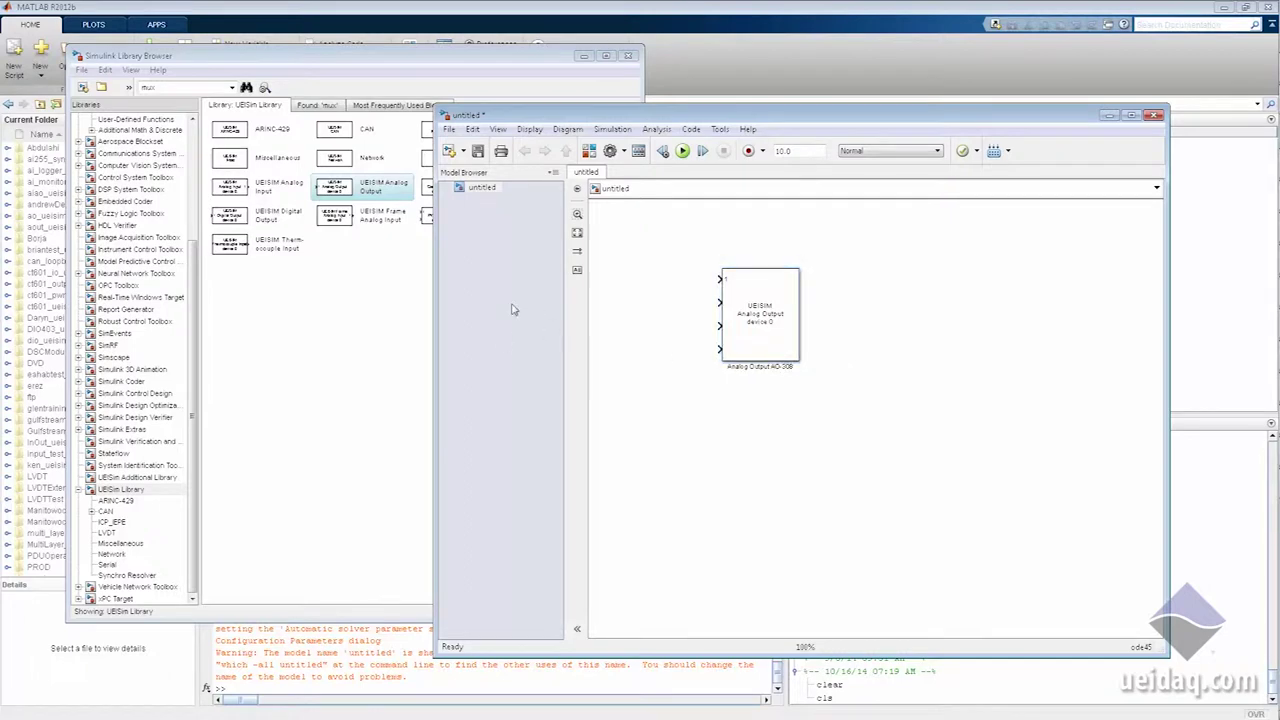
# Step: Show the Simulink Sources blocks in the Library Browser
pyautogui.click(295, 363)
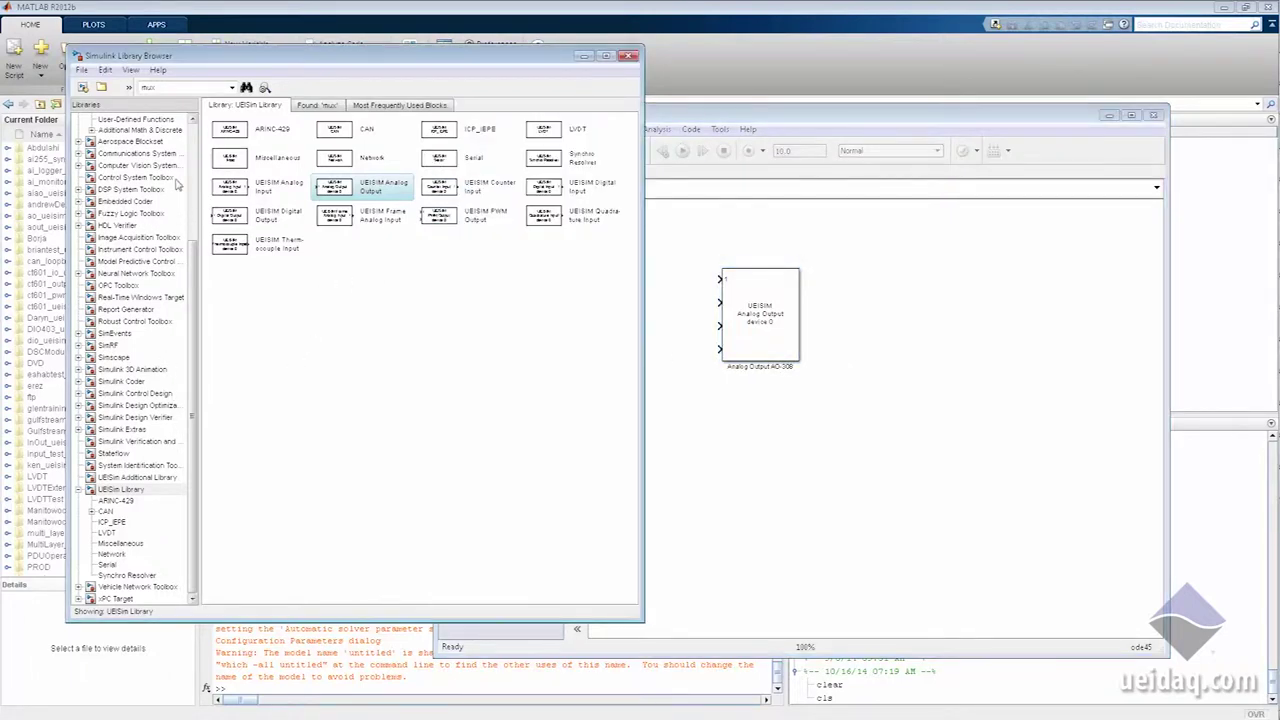
pyautogui.scroll(5, 192, 155)
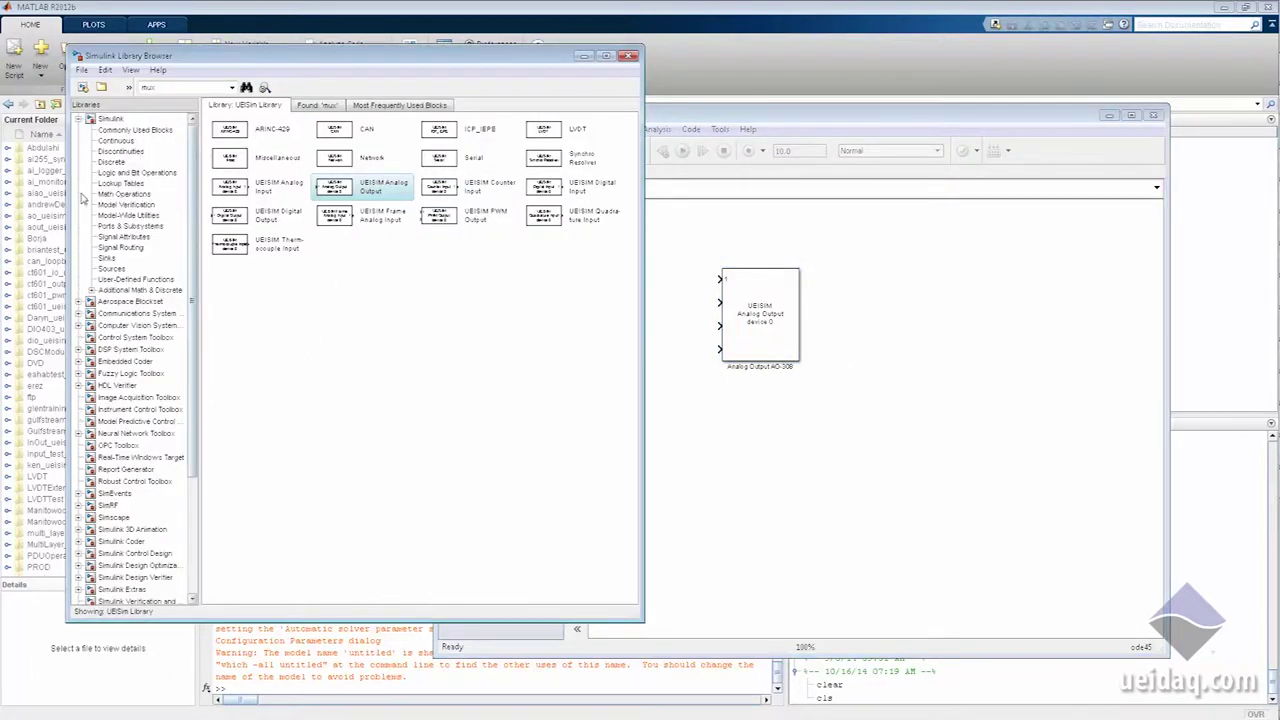
pyautogui.click(110, 269)
# Step: Add a Sine Wave named '1V-2Hz Sine Wave' with frequency 2
pyautogui.moveTo(230, 272); pyautogui.dragTo(668, 260)
pyautogui.doubleClick(663, 272)
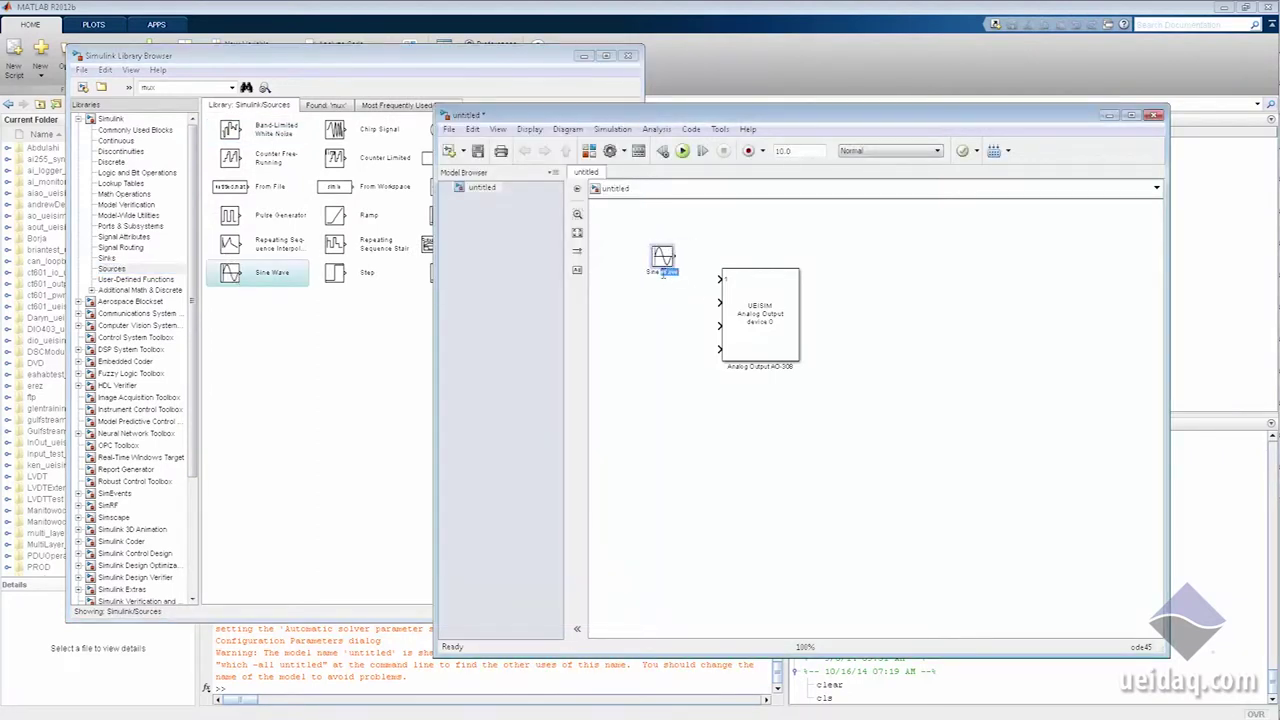
pyautogui.press('BackSpace')
pyautogui.write('e Wave')
pyautogui.click(690, 293)
pyautogui.doubleClick(665, 258)
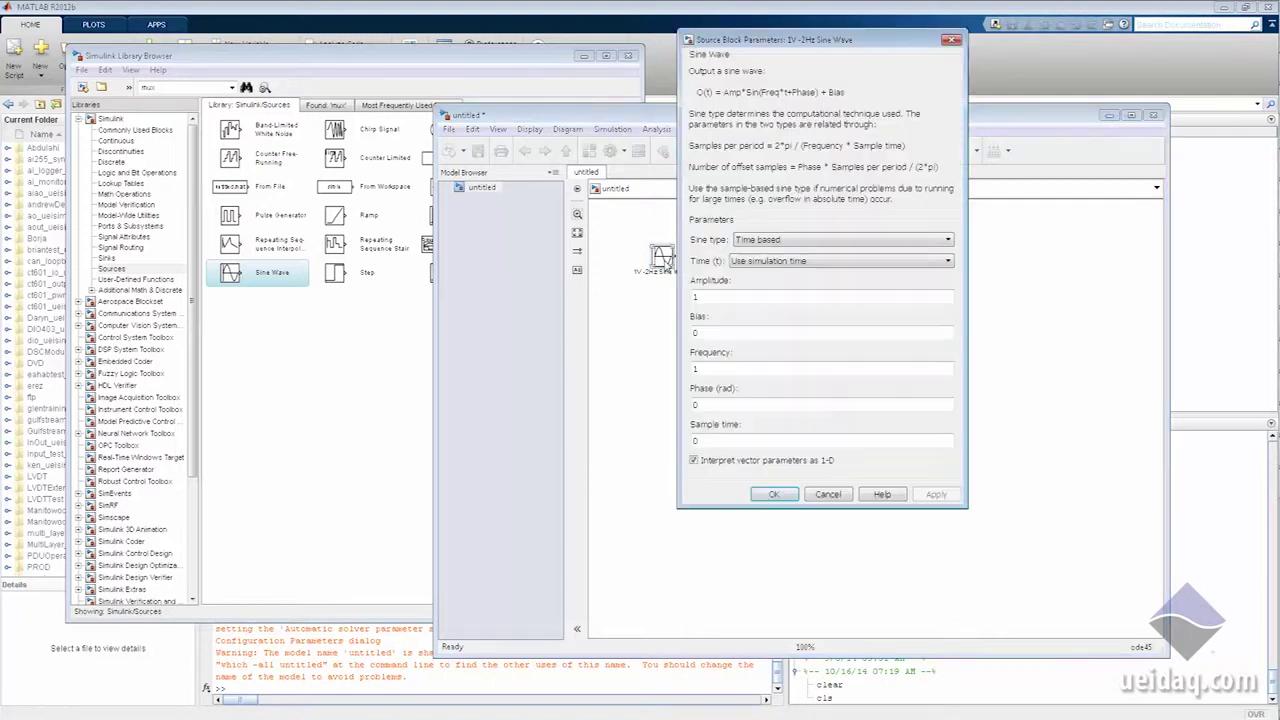
pyautogui.doubleClick(723, 366)
pyautogui.write('2')
pyautogui.click(774, 494)
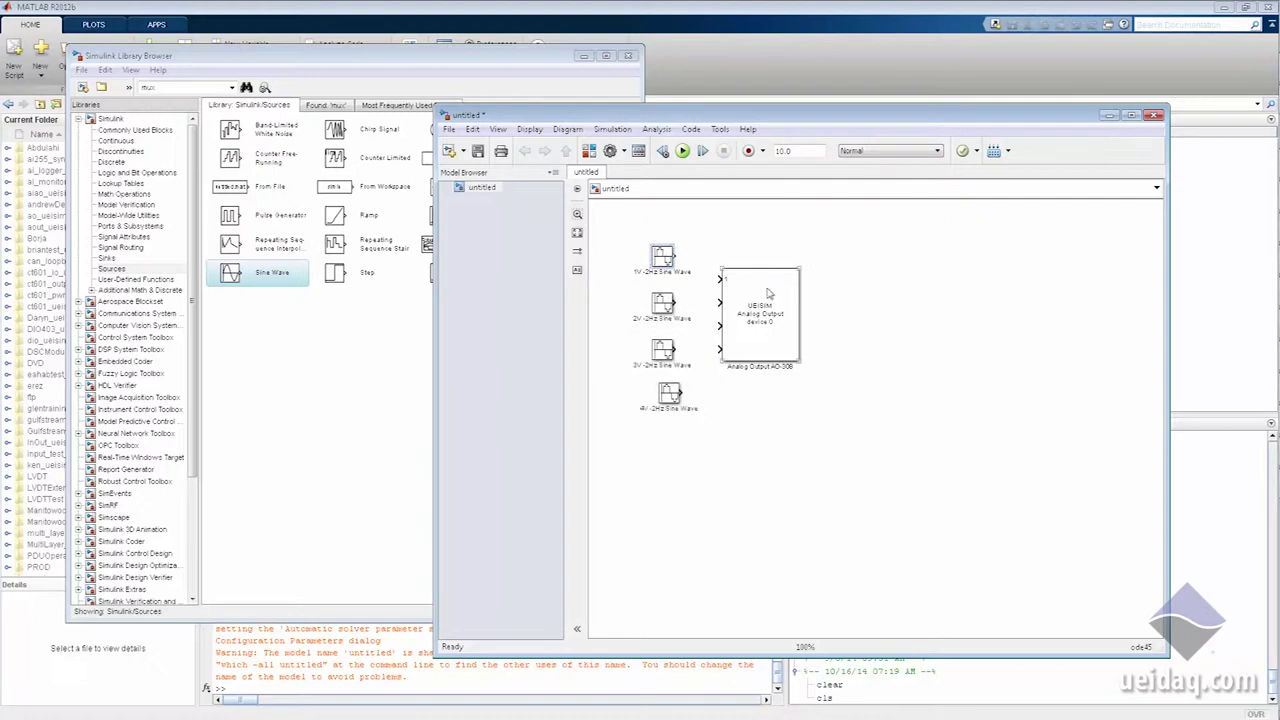
# Step: Wire the 1V, 2V, 3V and 4V sine waves to Analog Output inputs 1–4, aligning the blocks
pyautogui.keyDown('ctrl'); pyautogui.click(771, 295); pyautogui.keyUp('ctrl')
pyautogui.click(667, 308)
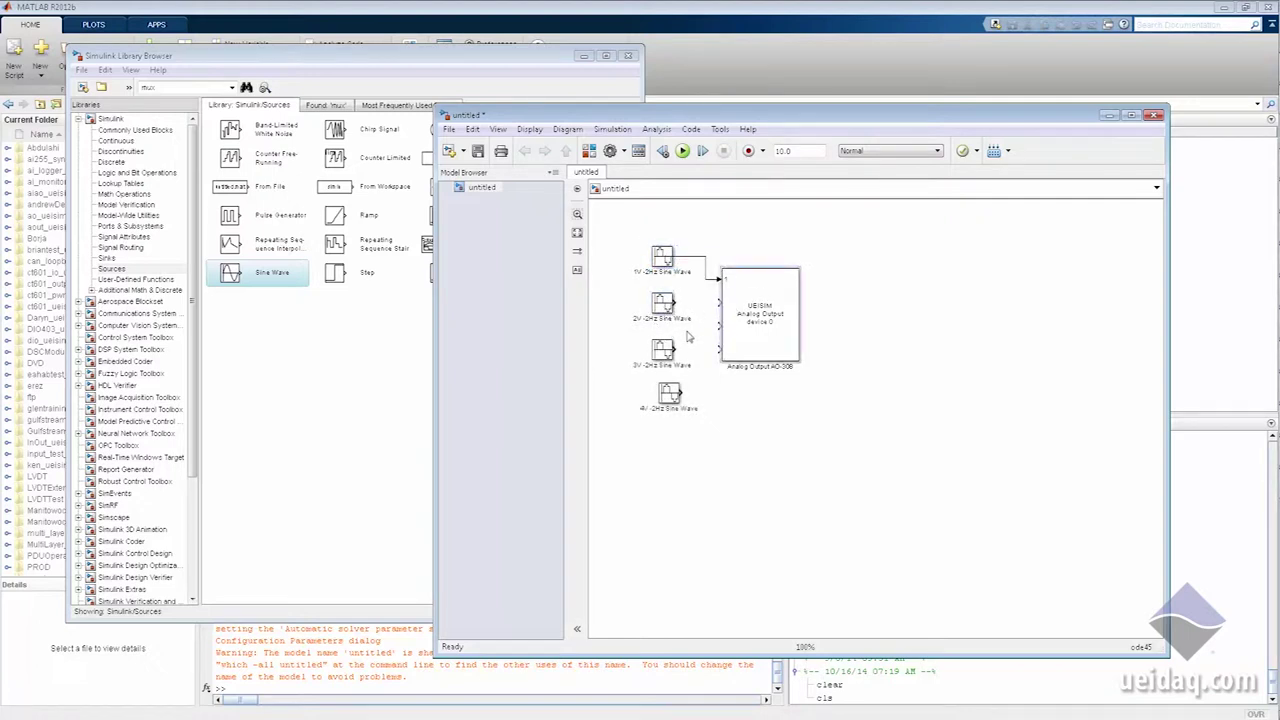
pyautogui.keyDown('ctrl'); pyautogui.click(780, 307); pyautogui.keyUp('ctrl')
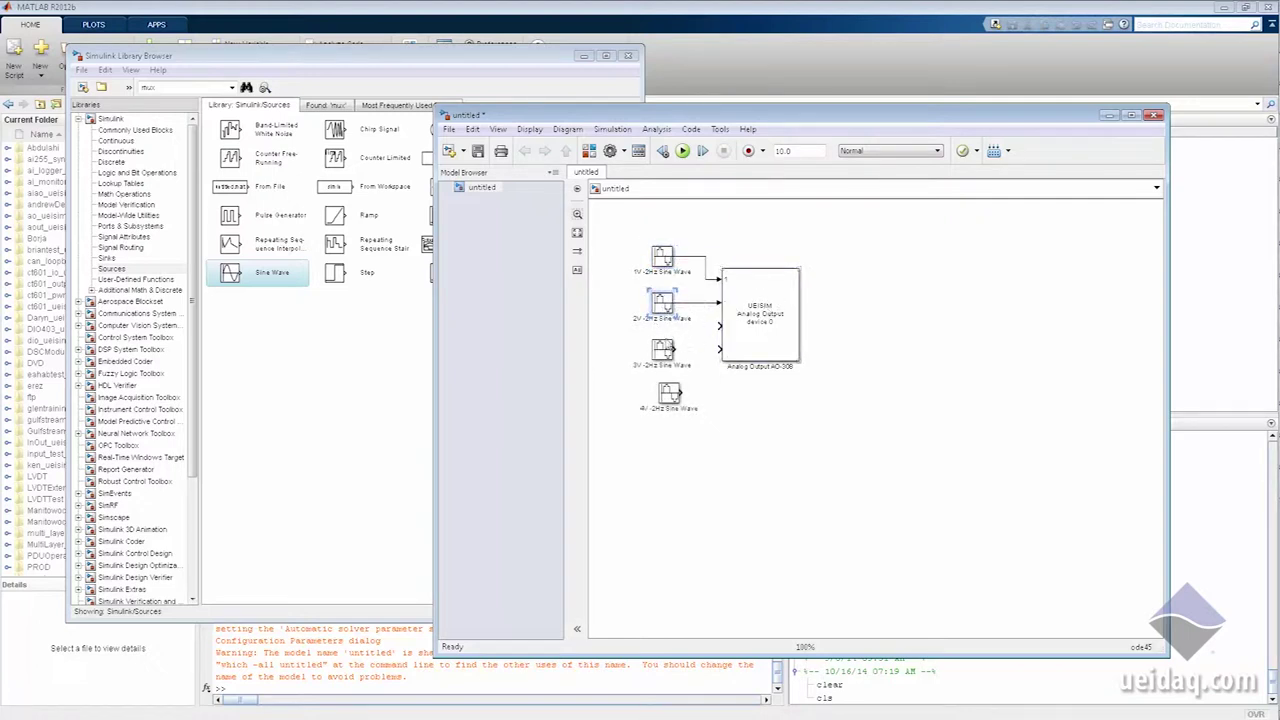
pyautogui.keyDown('ctrl'); pyautogui.click(745, 335); pyautogui.keyUp('ctrl')
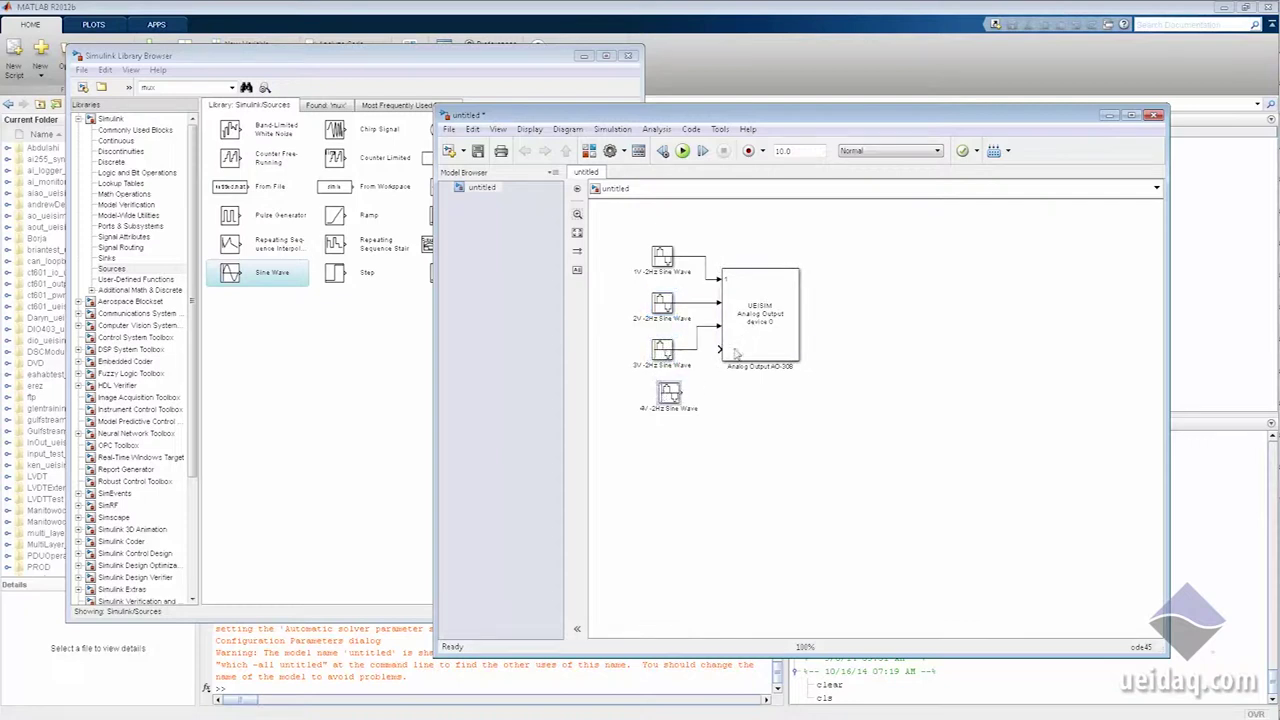
pyautogui.click(745, 355)
pyautogui.click(758, 400)
pyautogui.click(668, 393)
pyautogui.keyDown('ctrl'); pyautogui.click(757, 345); pyautogui.keyUp('ctrl')
pyautogui.click(790, 437)
pyautogui.moveTo(673, 397); pyautogui.dragTo(667, 394)
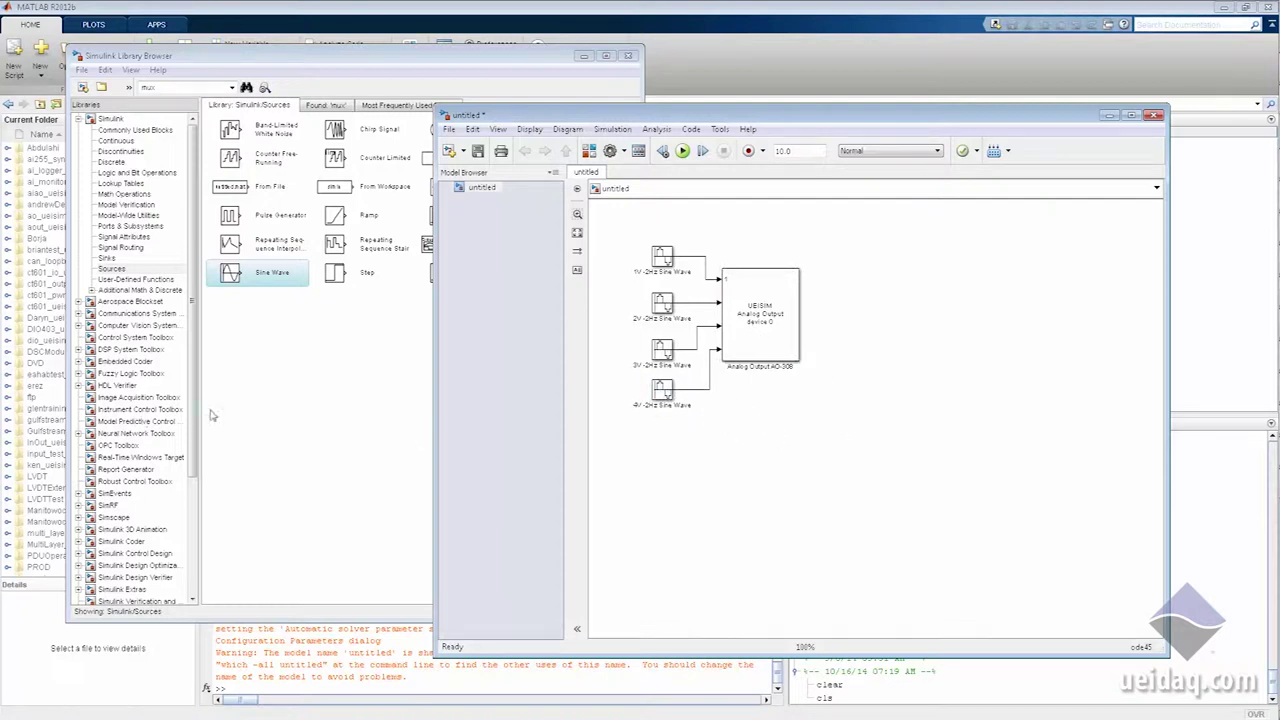
pyautogui.click(276, 405)
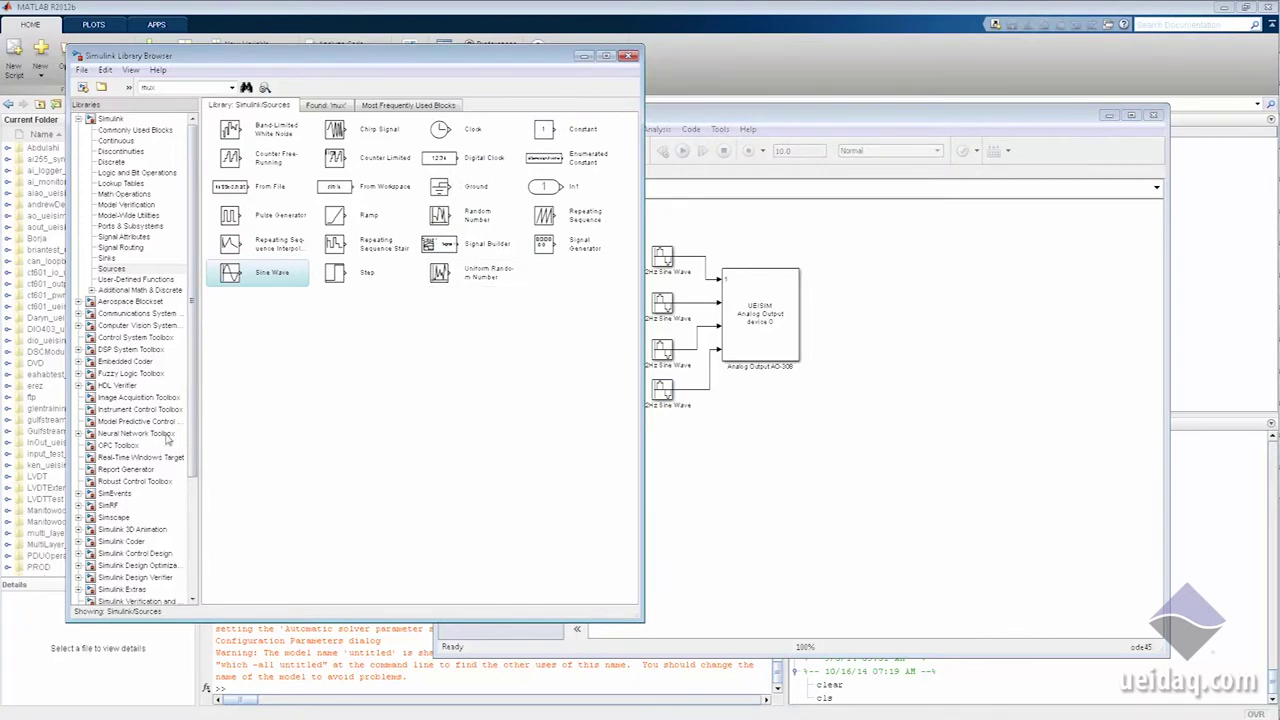
# Step: Add a UEISim Analog Input block beside the Analog Output block
pyautogui.moveTo(189, 391); pyautogui.dragTo(205, 528)
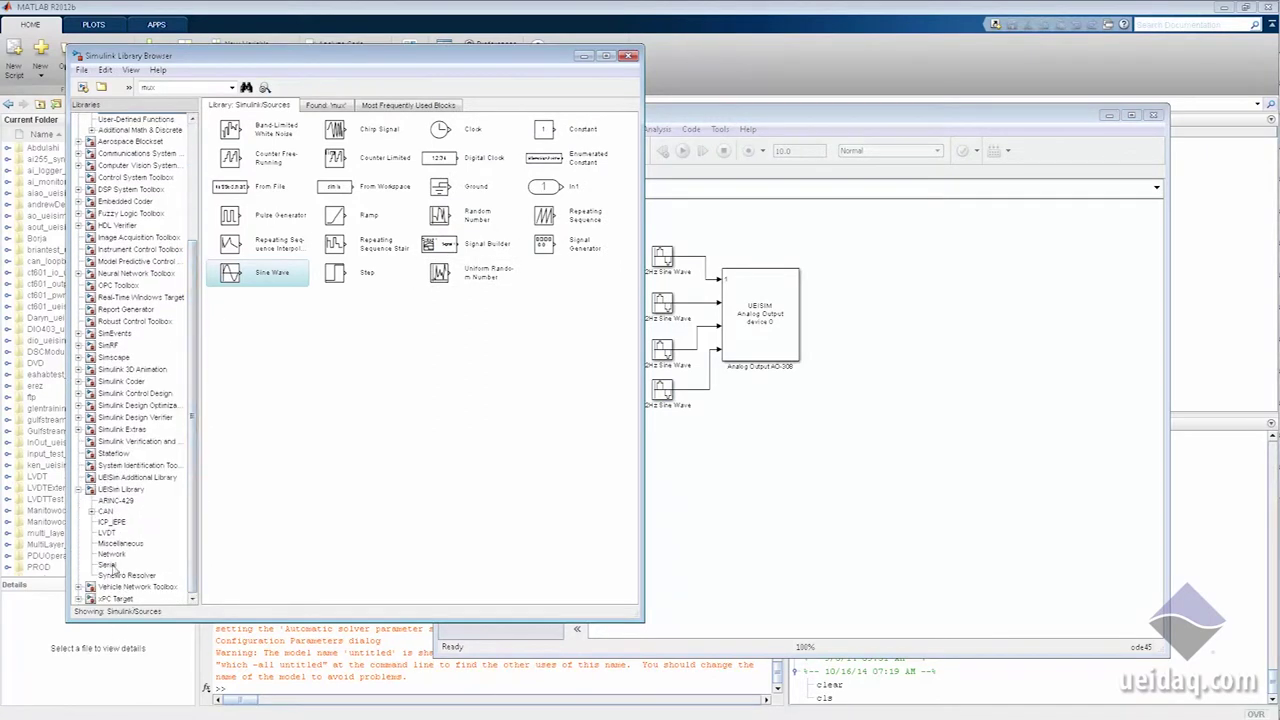
pyautogui.click(115, 489)
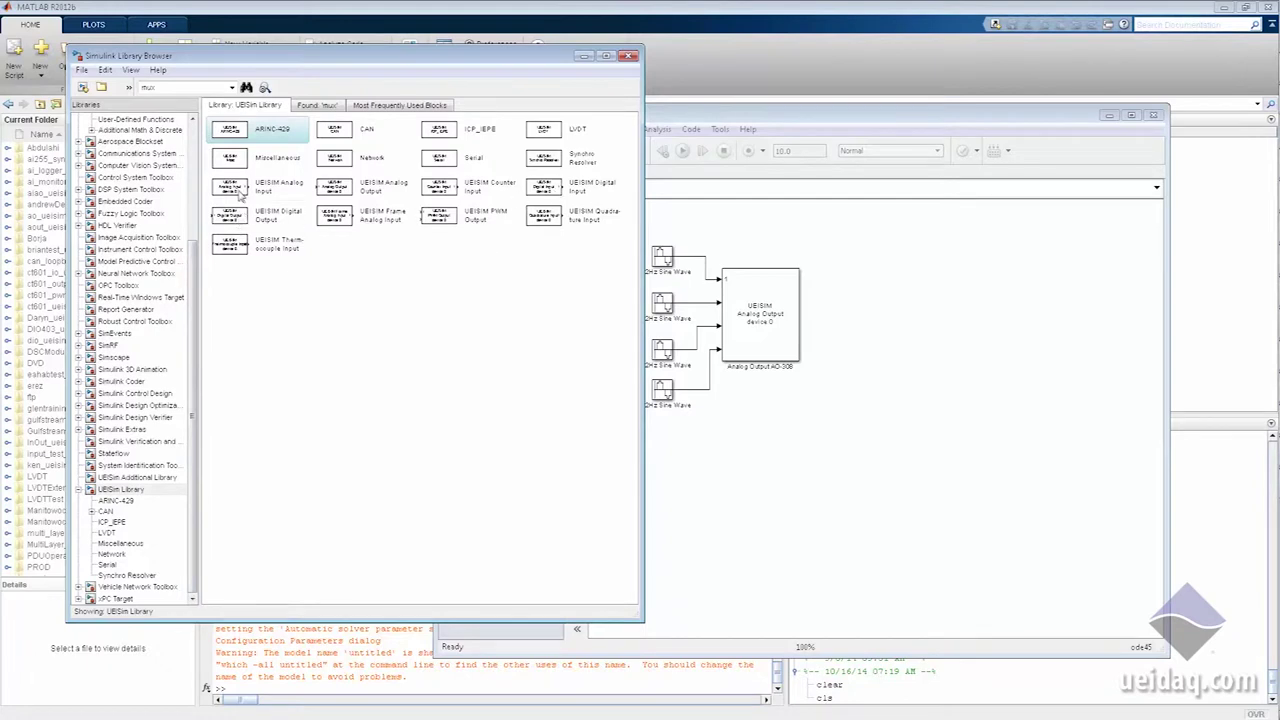
pyautogui.click(268, 194)
pyautogui.moveTo(270, 196); pyautogui.dragTo(921, 362)
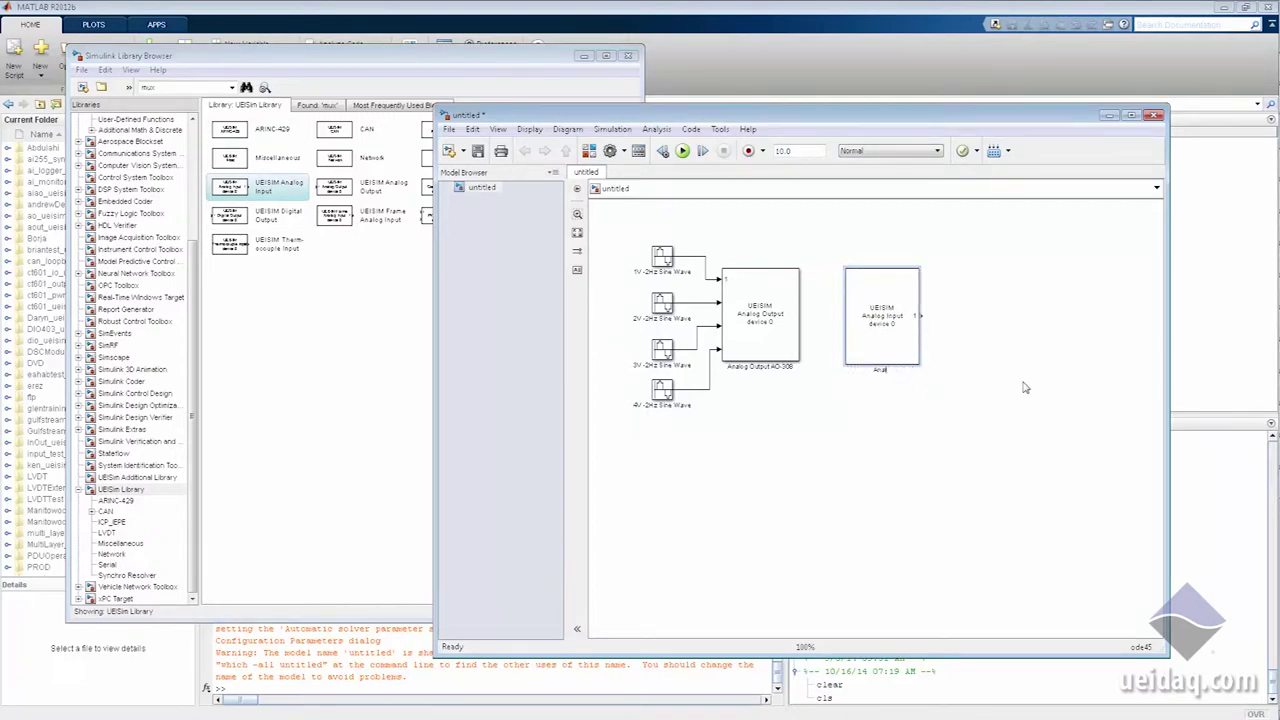
# Step: Give the Analog Input a ±15 range, channels [0 1 2 3], Differential mode and sample time 0.001
pyautogui.doubleClick(890, 316)
pyautogui.click(999, 300)
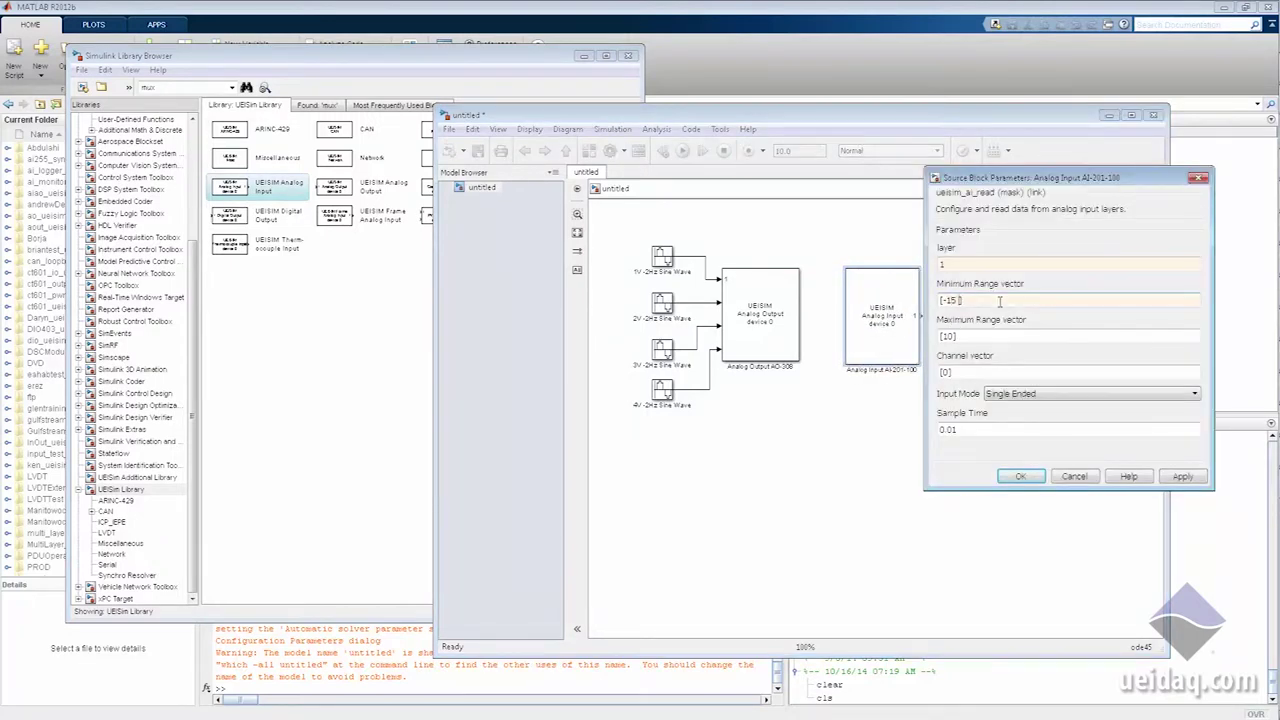
pyautogui.write('15 -15')
pyautogui.doubleClick(950, 336)
pyautogui.write('15 15')
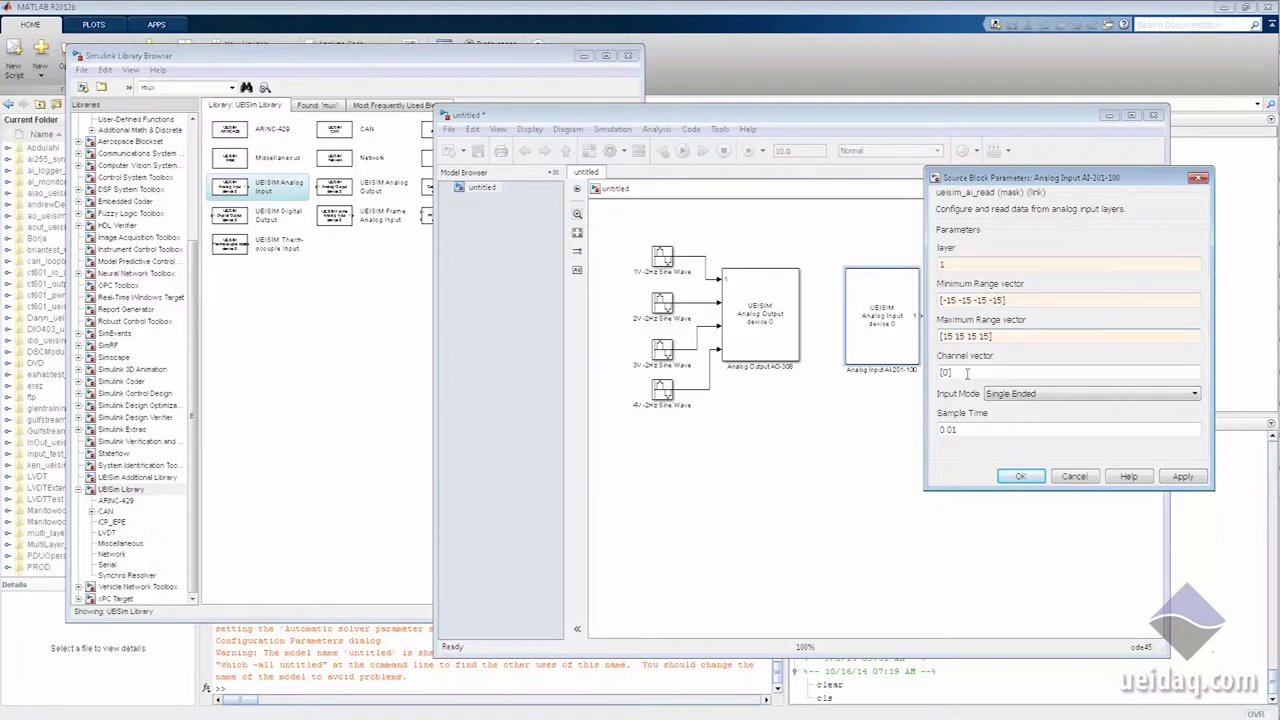
pyautogui.doubleClick(967, 373)
pyautogui.write('0 1 2 3')
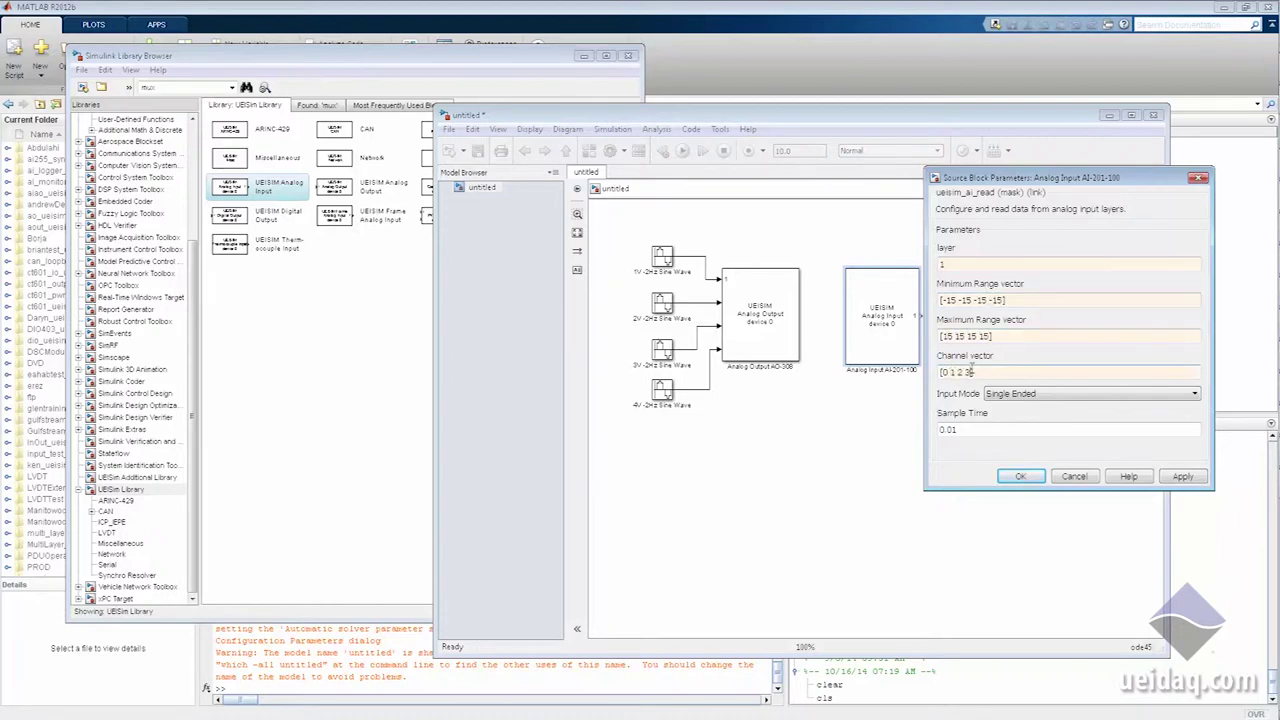
pyautogui.click(1028, 395)
pyautogui.click(1010, 417)
pyautogui.doubleClick(948, 429)
pyautogui.write('0.001')
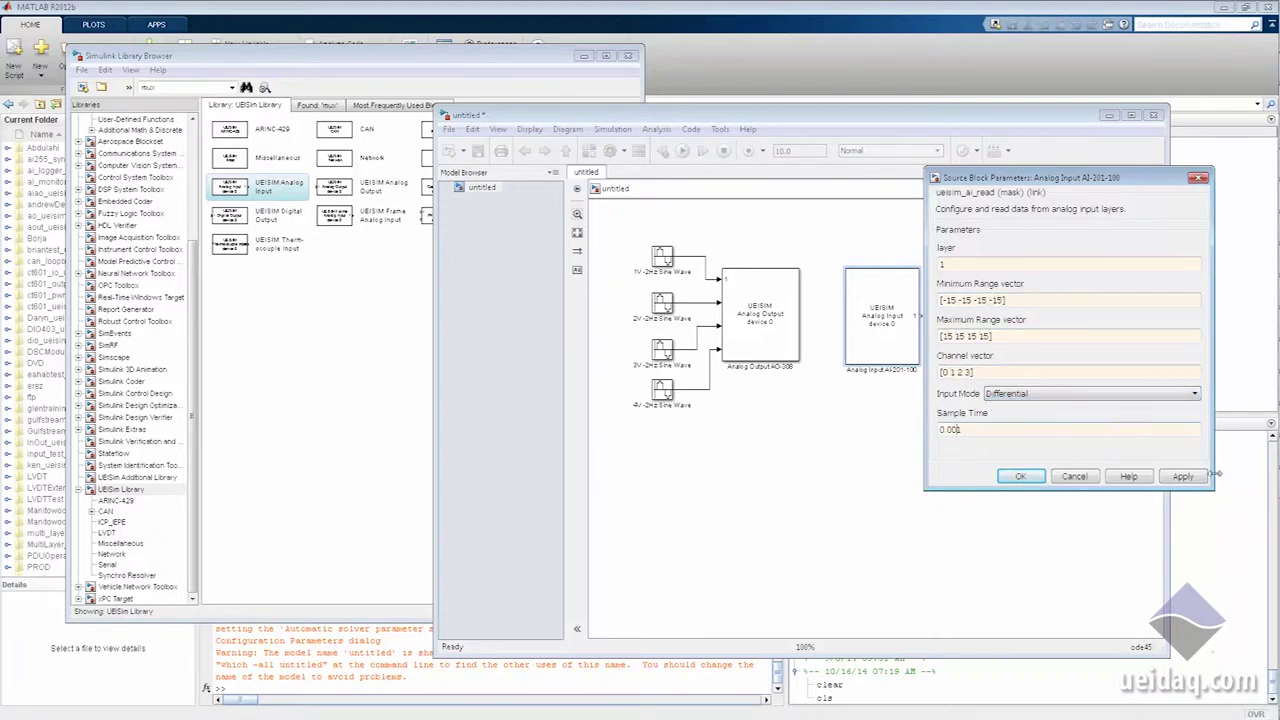
pyautogui.click(1040, 482)
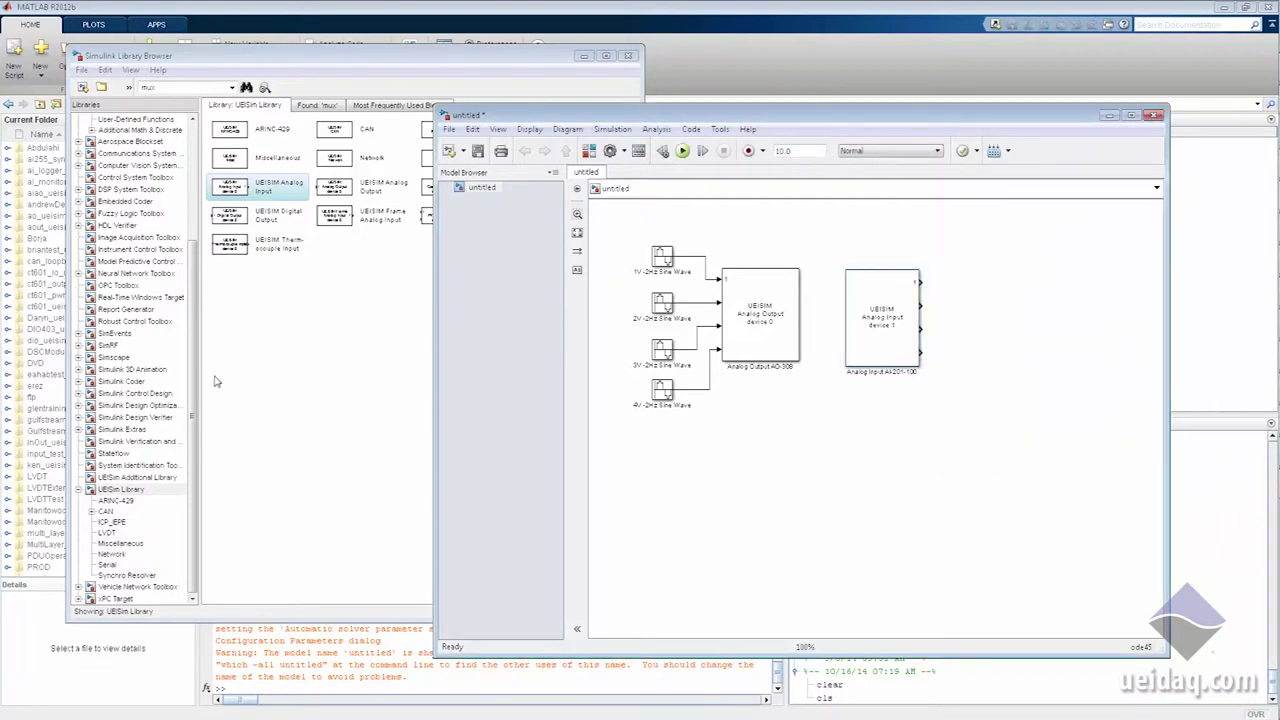
pyautogui.click(230, 372)
# Step: Add a 4-input Mux fed by the Analog Input block's outputs
pyautogui.doubleClick(181, 89)
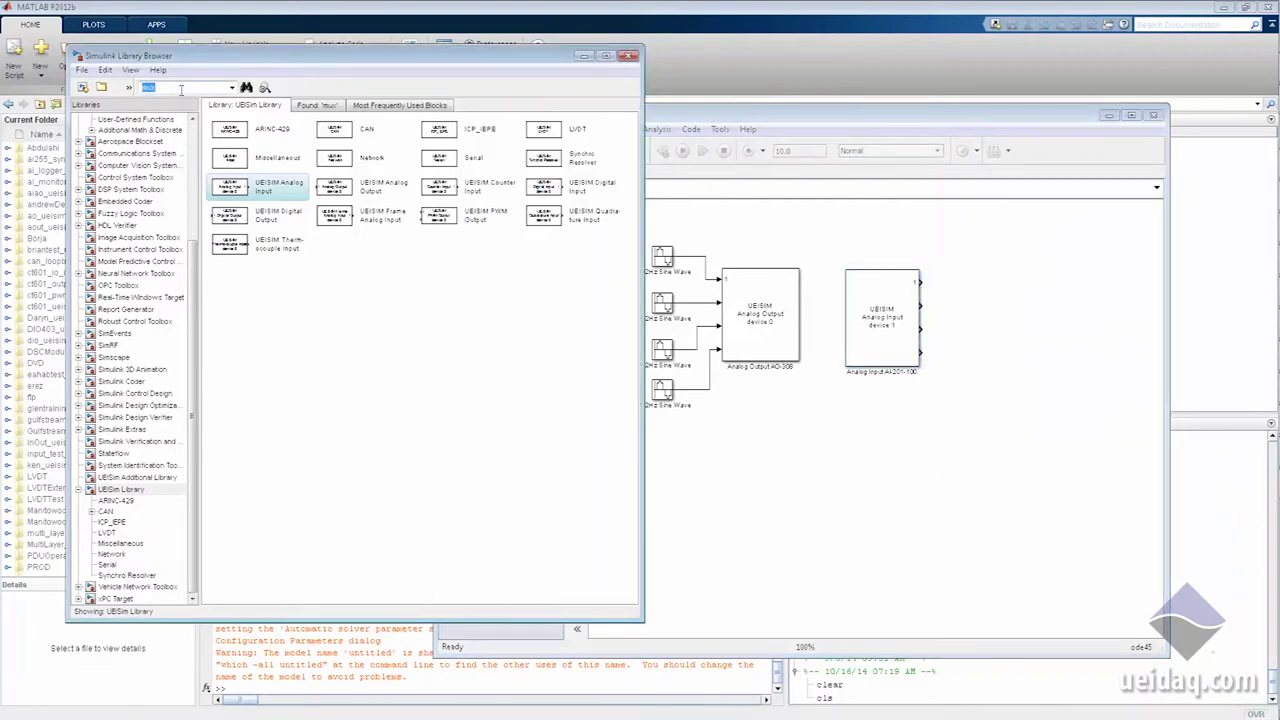
pyautogui.press('Return')
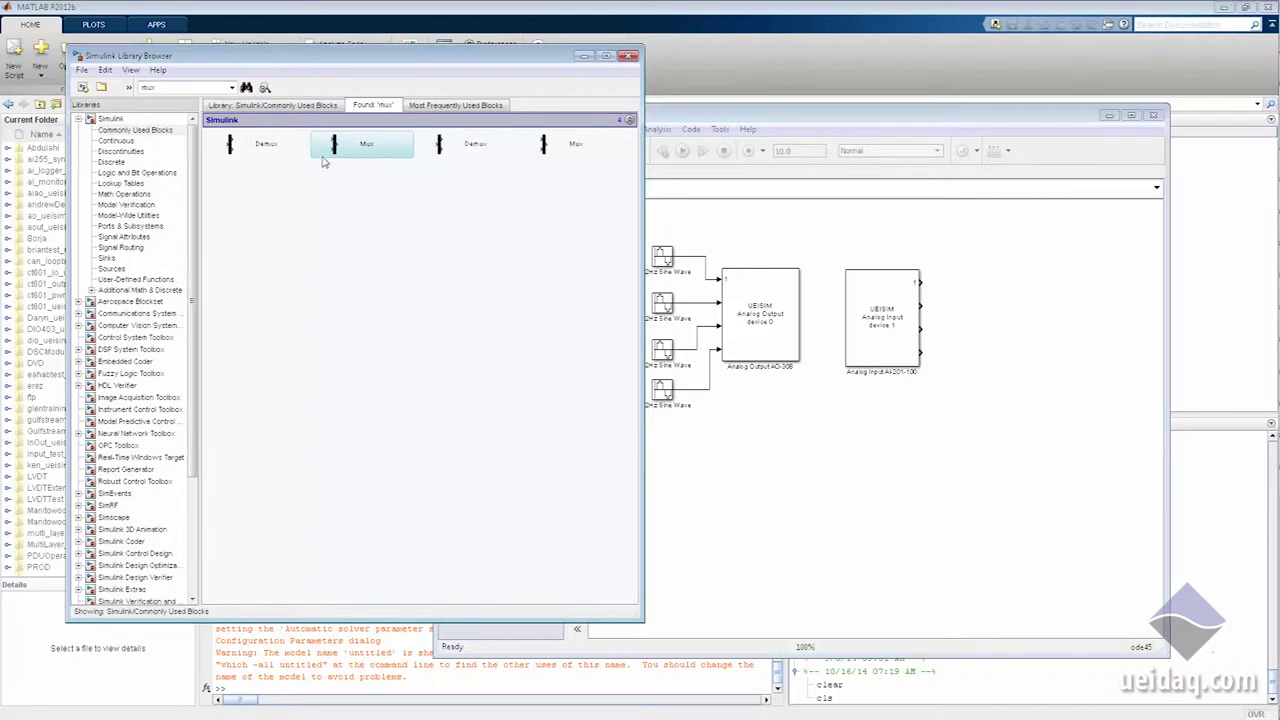
pyautogui.moveTo(337, 146); pyautogui.dragTo(964, 272)
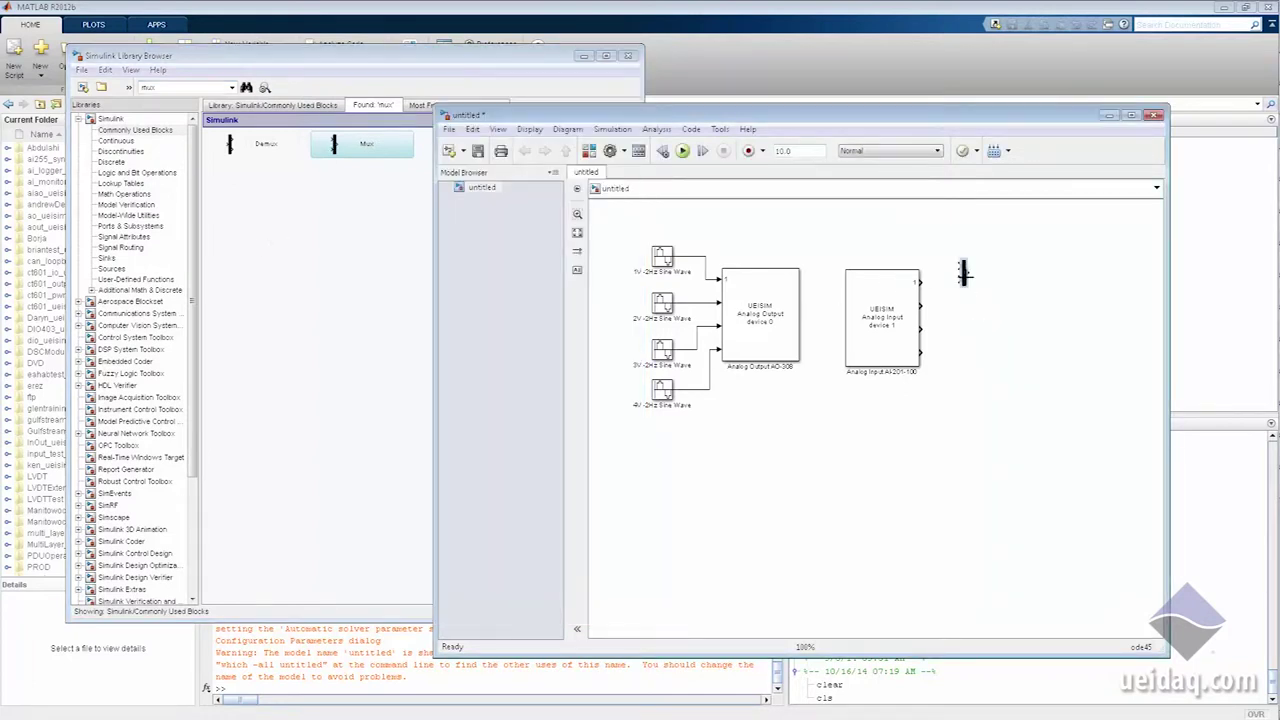
pyautogui.doubleClick(964, 272)
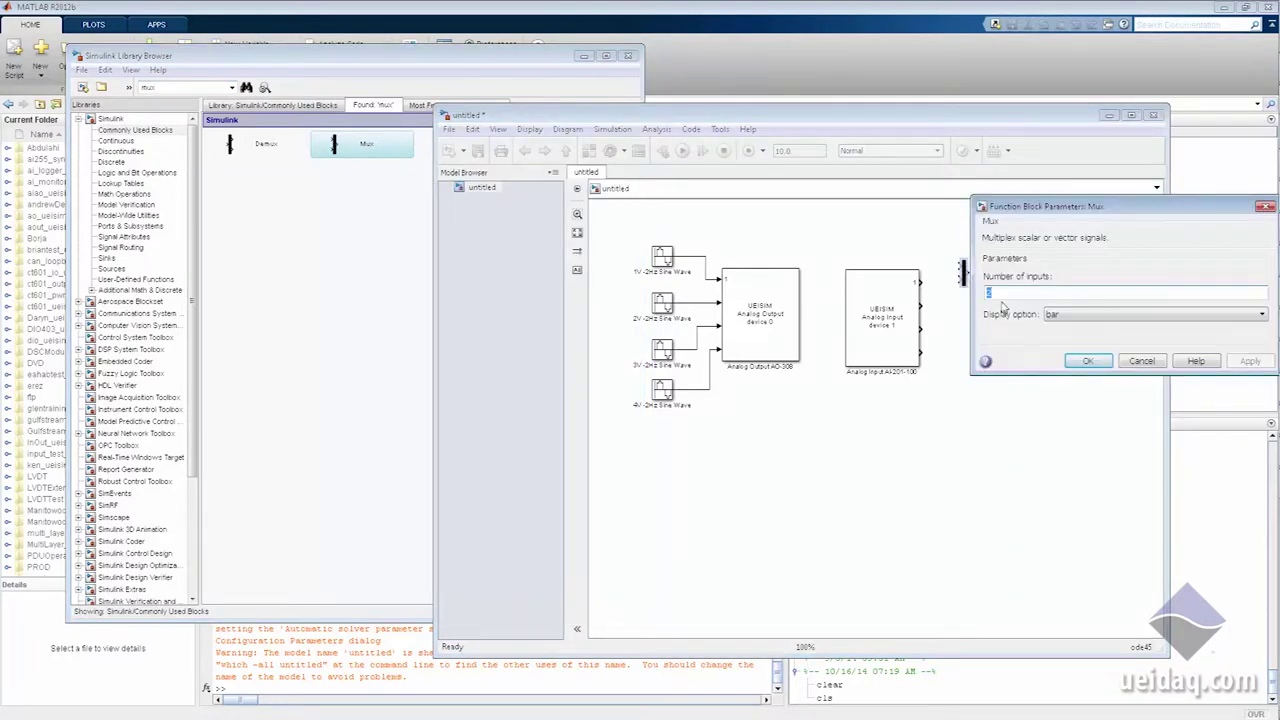
pyautogui.write('4')
pyautogui.click(1087, 361)
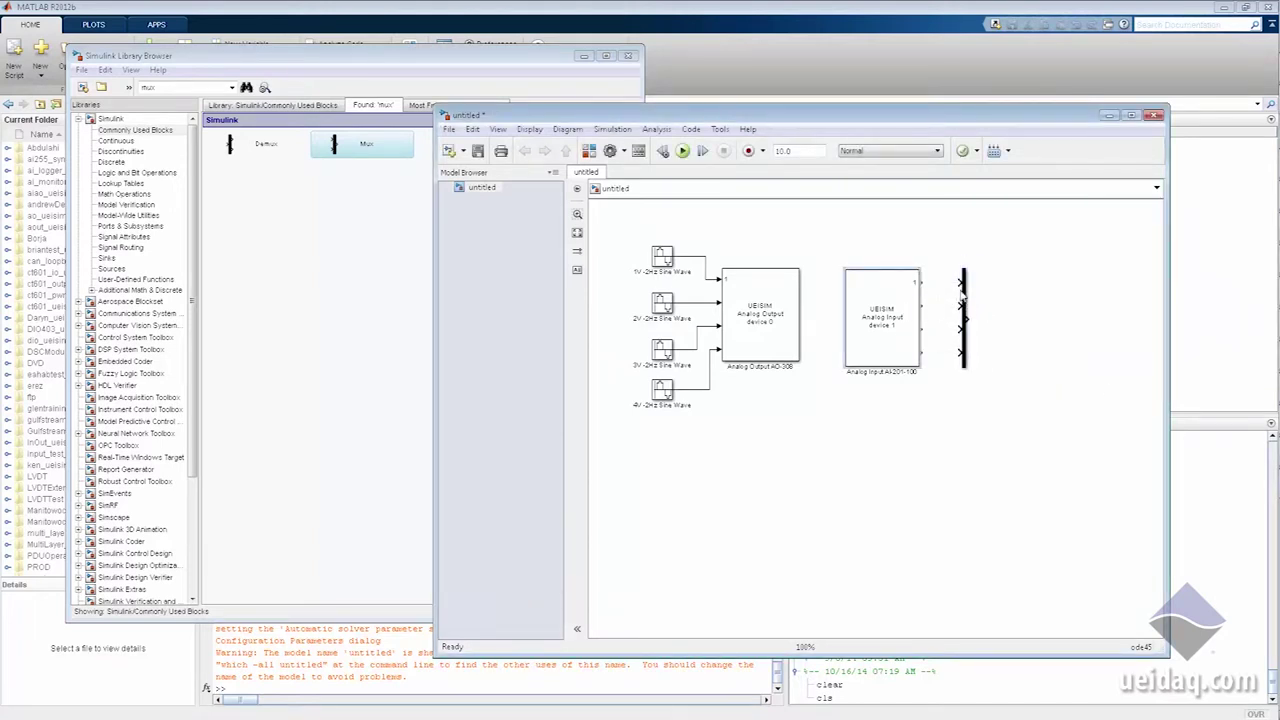
pyautogui.keyDown('ctrl'); pyautogui.click(961, 294); pyautogui.keyUp('ctrl')
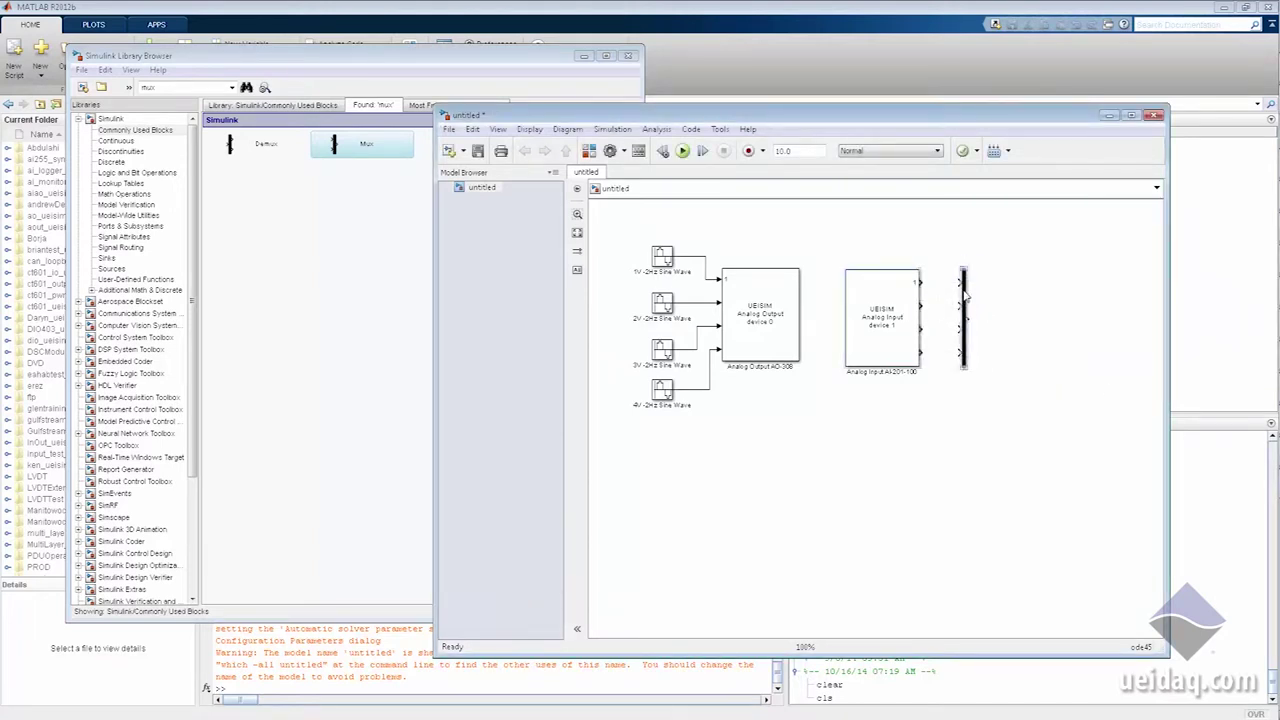
# Step: Add a Scope from Sinks and connect the Mux output to it
pyautogui.click(305, 382)
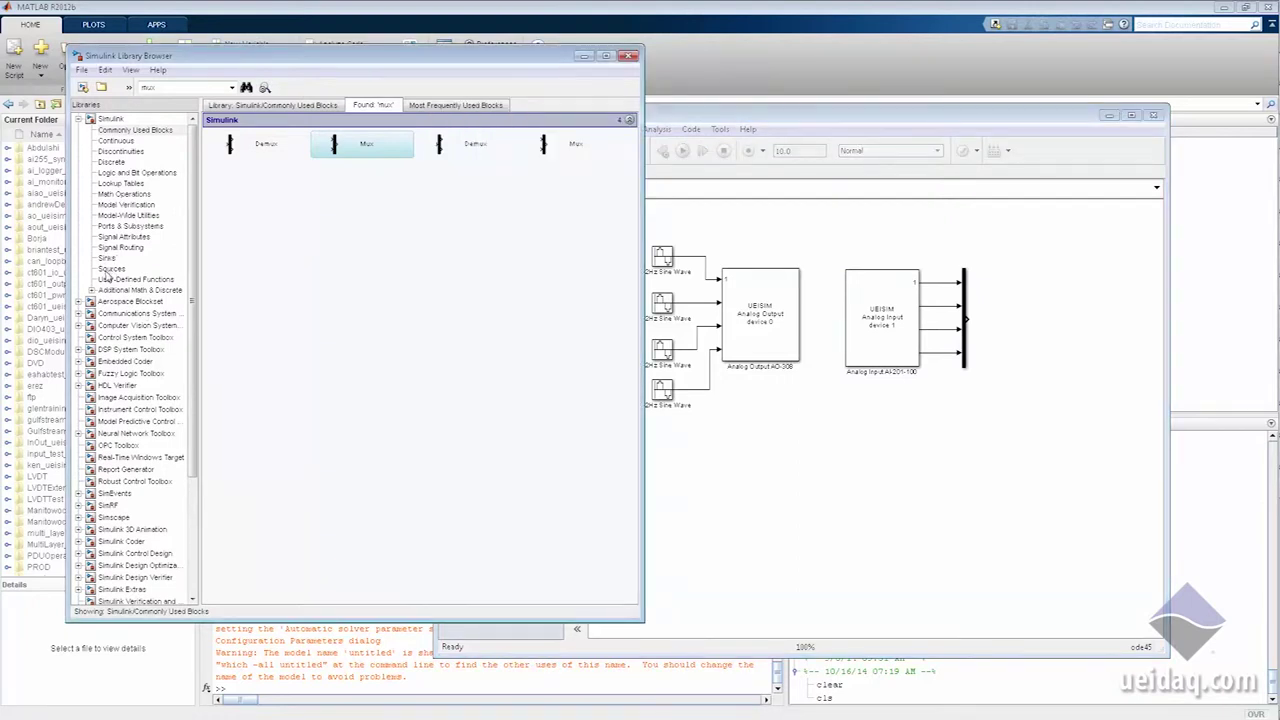
pyautogui.click(111, 268)
pyautogui.click(108, 259)
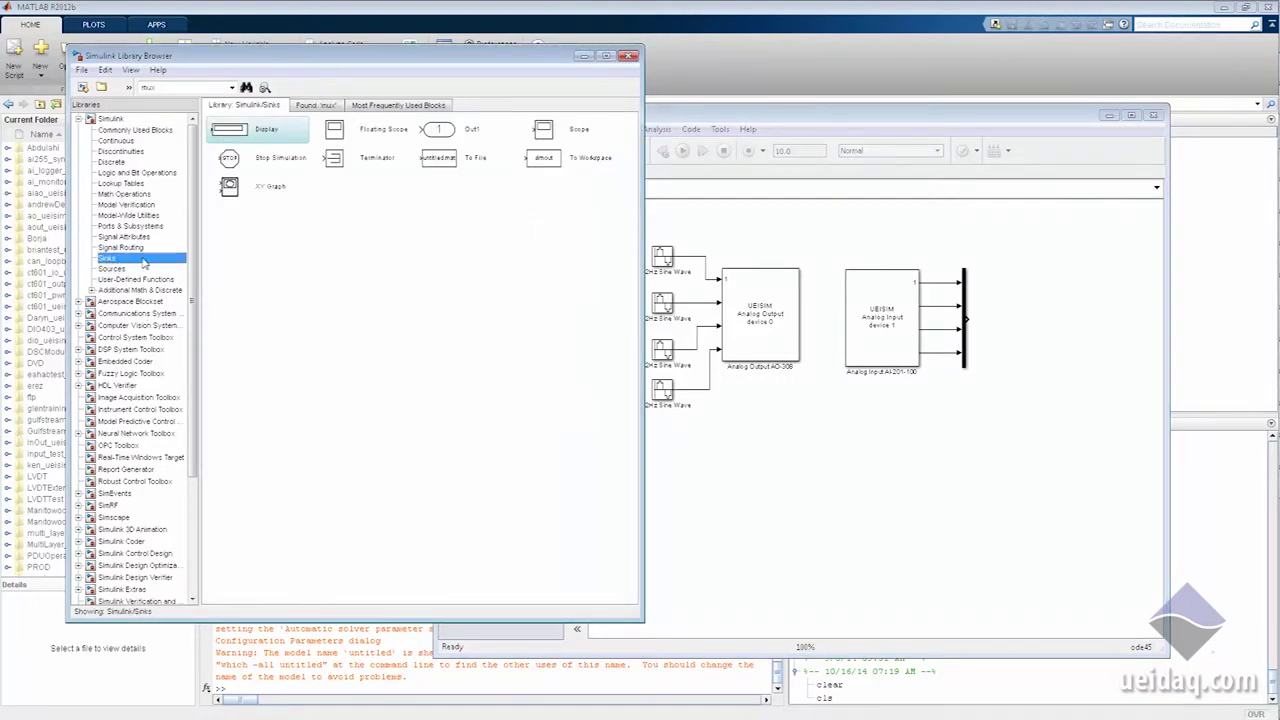
pyautogui.moveTo(550, 142); pyautogui.dragTo(1020, 318)
pyautogui.keyDown('ctrl'); pyautogui.click(1020, 318); pyautogui.keyUp('ctrl')
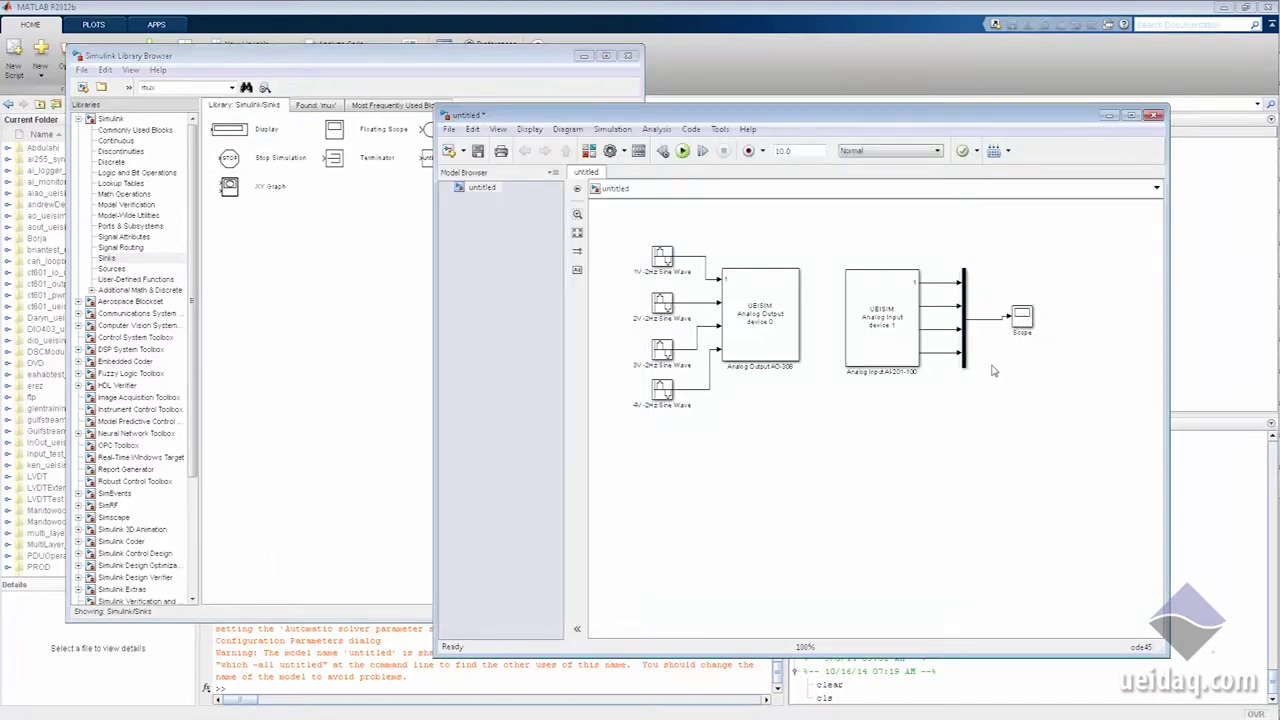
pyautogui.hotkey('ctrl', 'e')
# Step: Set a fixed-step solver and choose the UEISim .tlc system target file
pyautogui.click(540, 176)
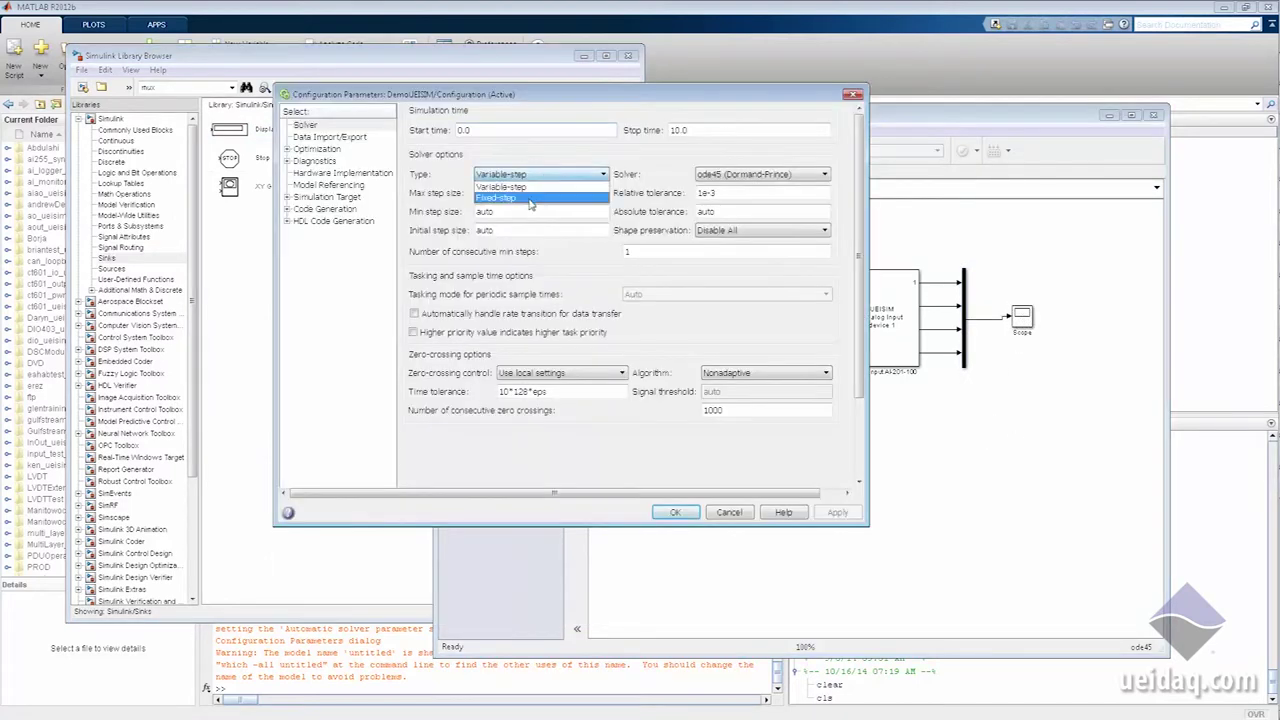
pyautogui.click(530, 196)
pyautogui.click(287, 197)
pyautogui.click(287, 233)
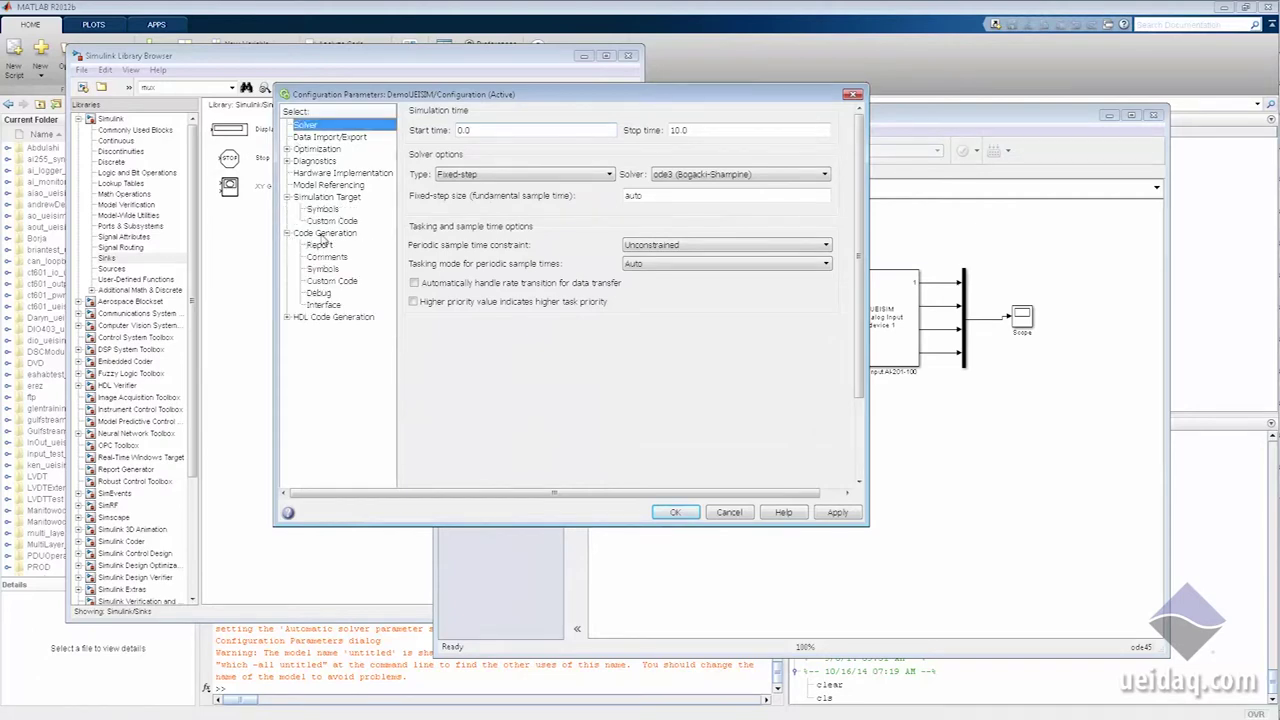
pyautogui.click(325, 233)
pyautogui.click(803, 130)
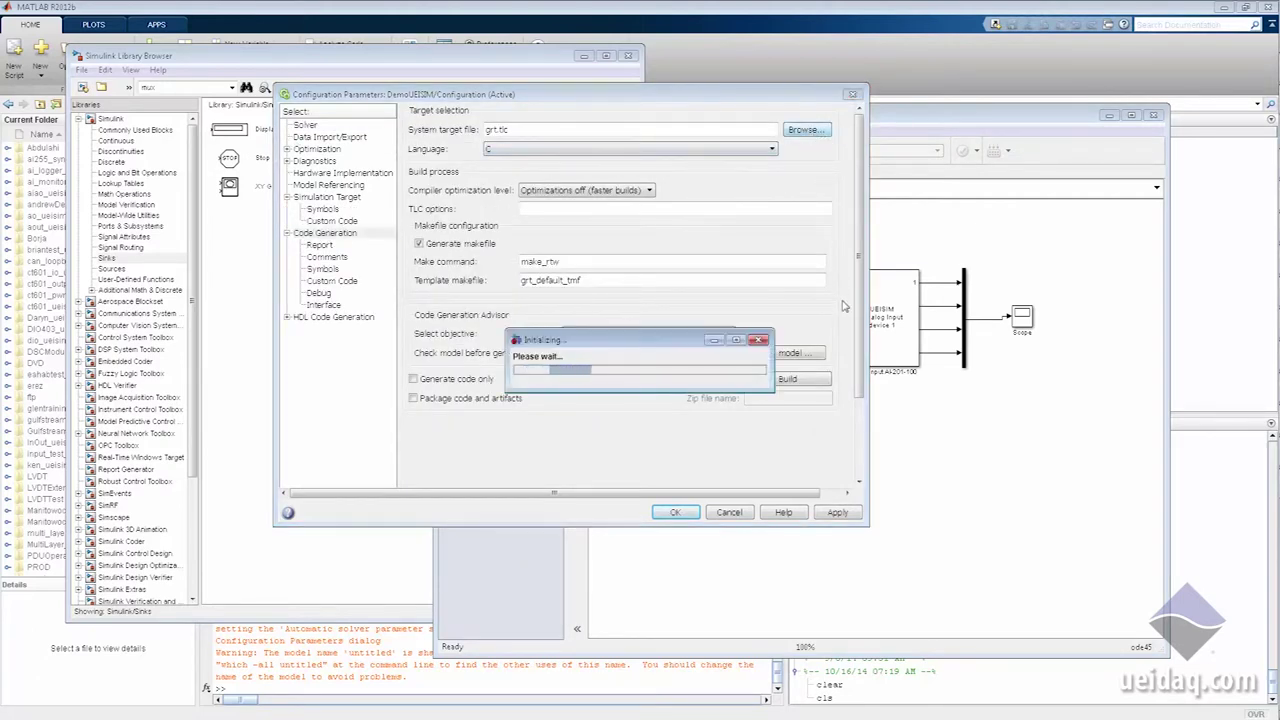
pyautogui.click(557, 390)
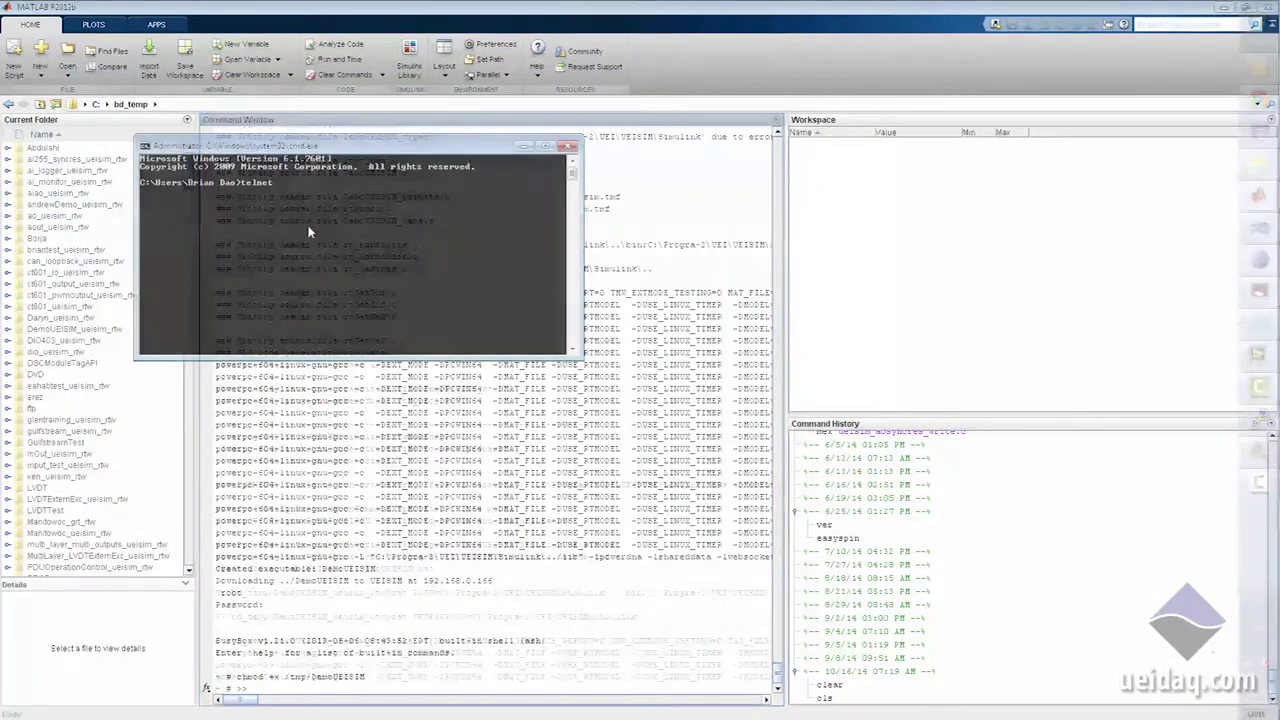
# Step: Telnet to 192.168.0.166, log in as root, and change to /tmp
pyautogui.write('192.168.0.166')
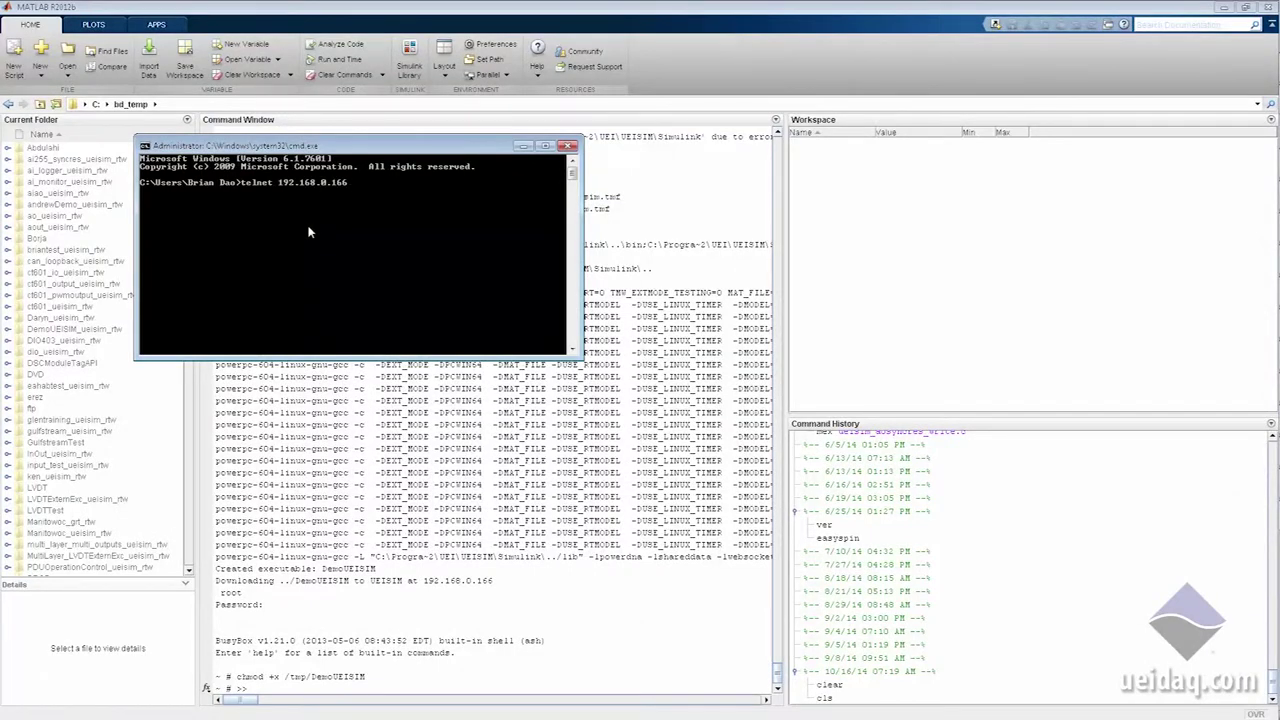
pyautogui.press('Return')
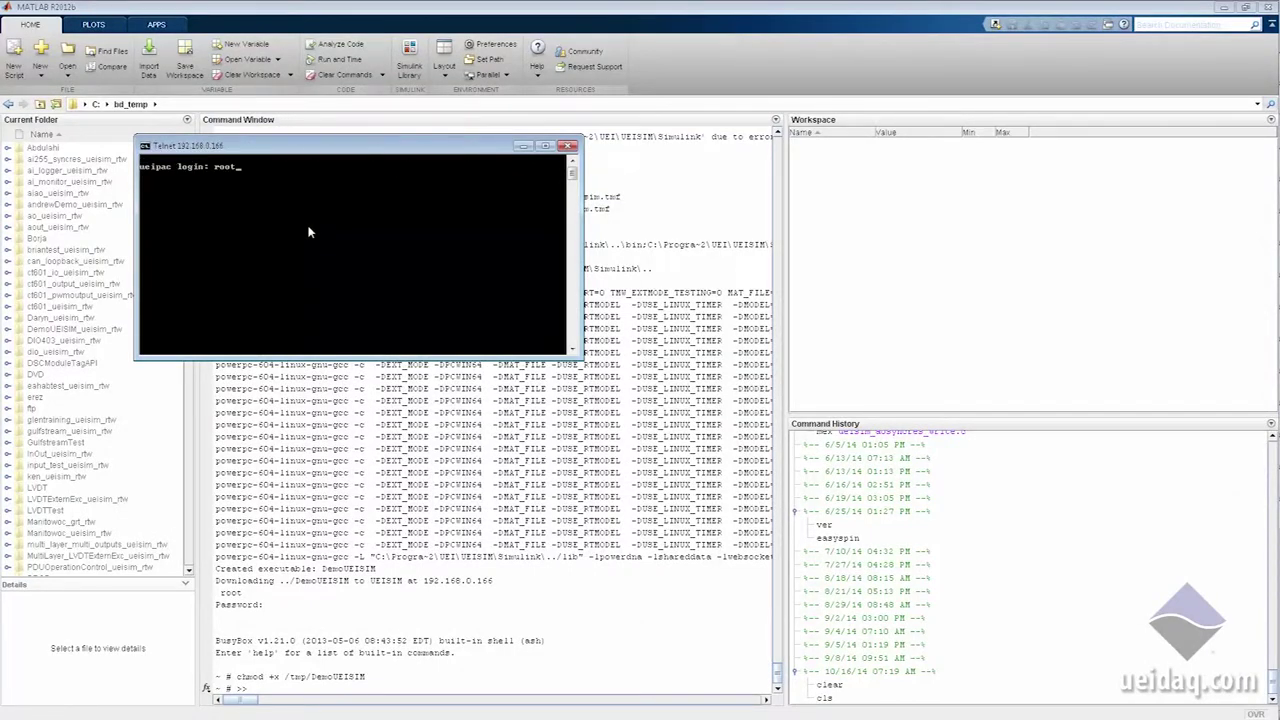
pyautogui.write('root')
pyautogui.press('Return')
pyautogui.press('Return')
pyautogui.write('cd /tm')
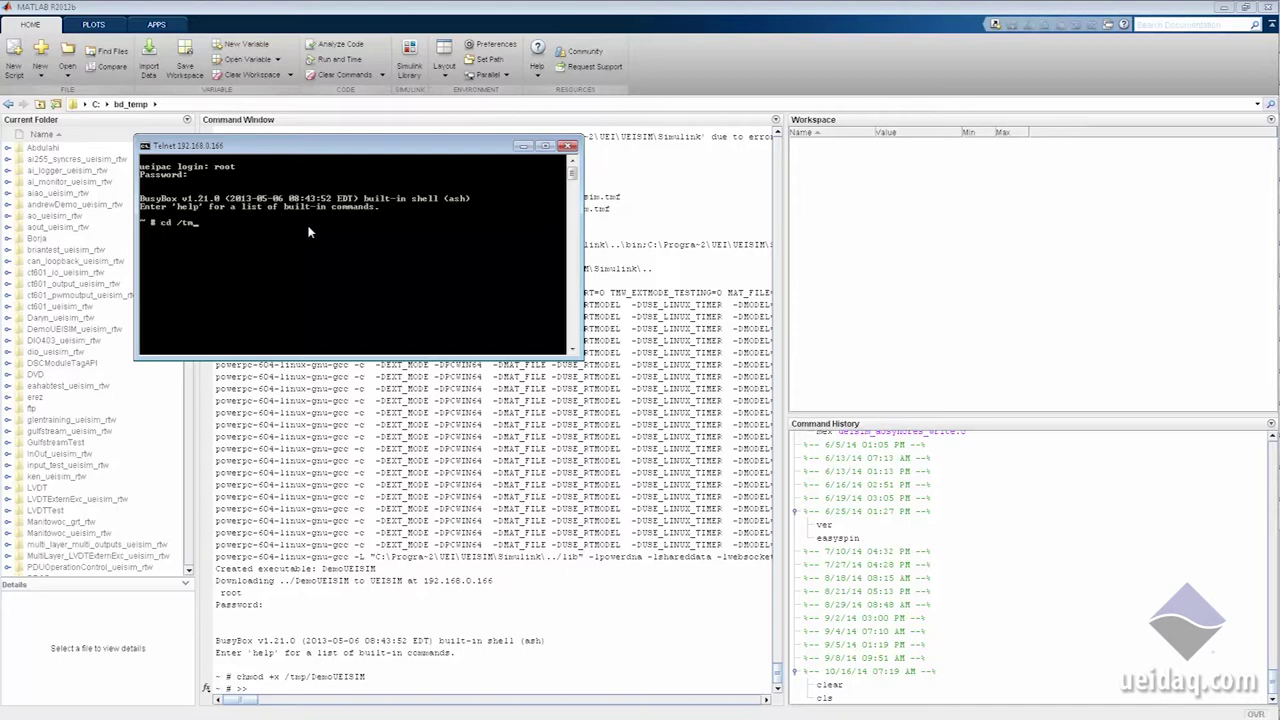
pyautogui.write('p')
pyautogui.press('Return')
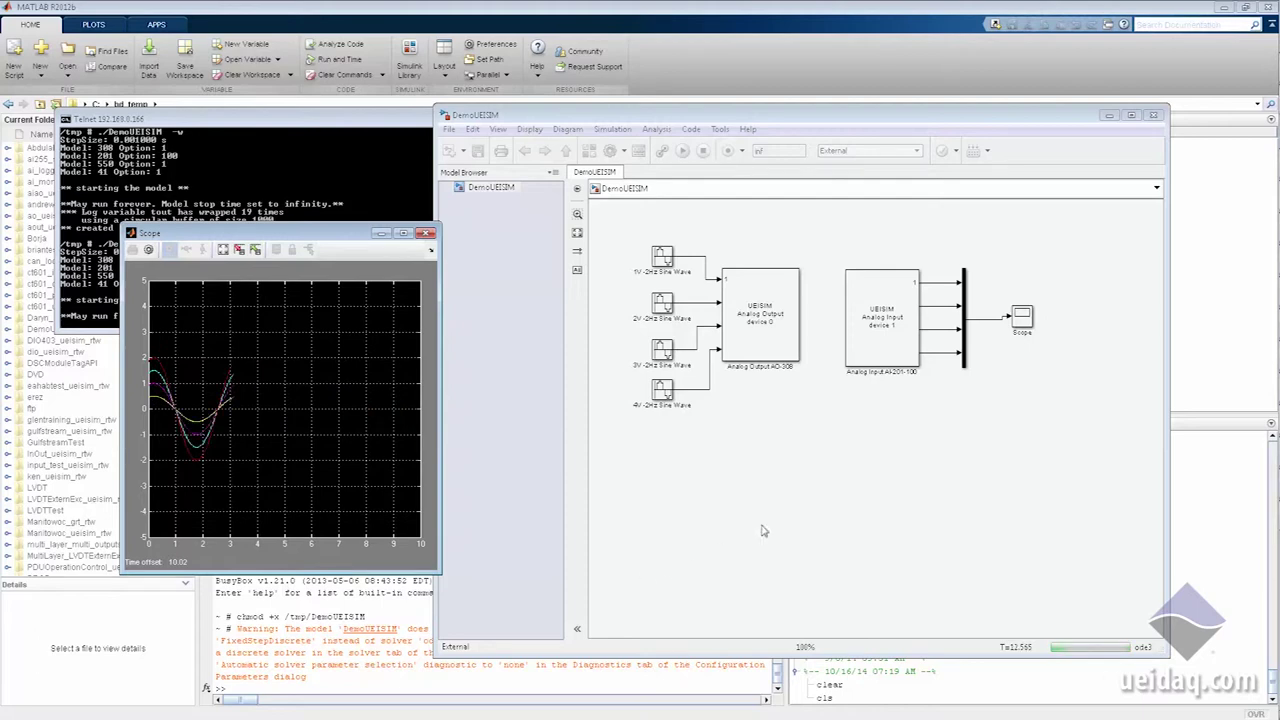
pyautogui.click(790, 485)
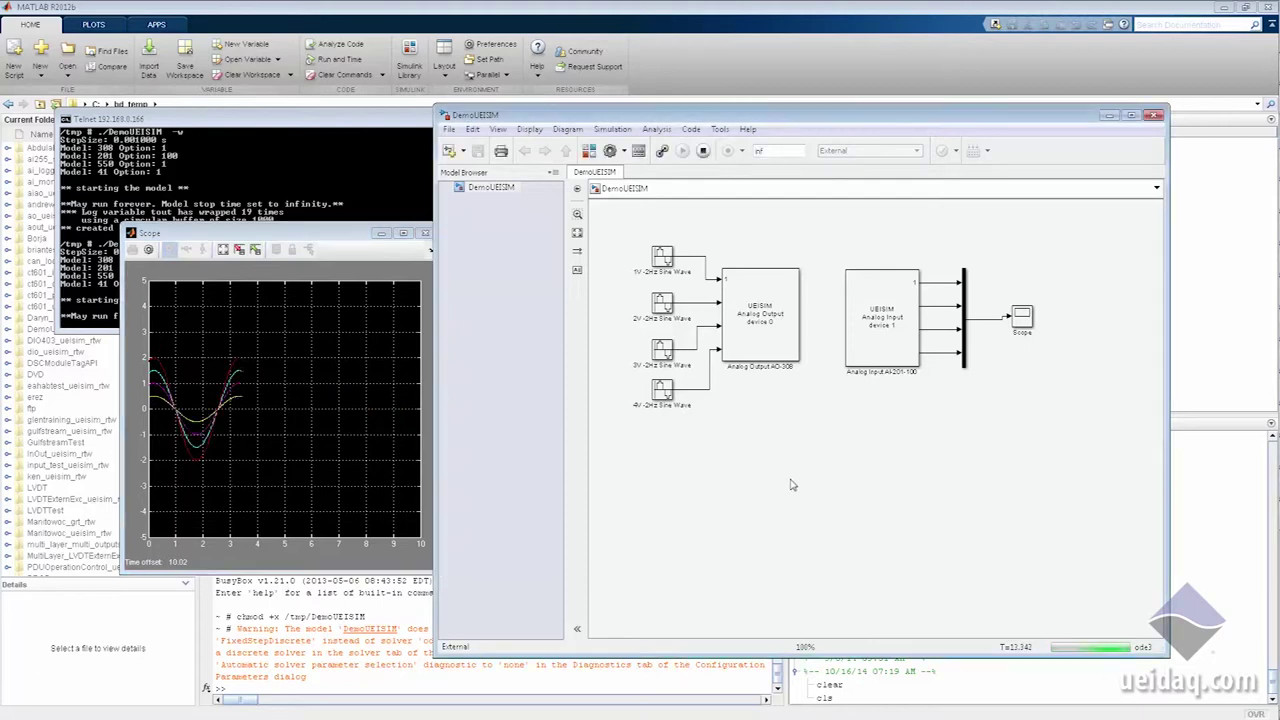
pyautogui.doubleClick(765, 291)
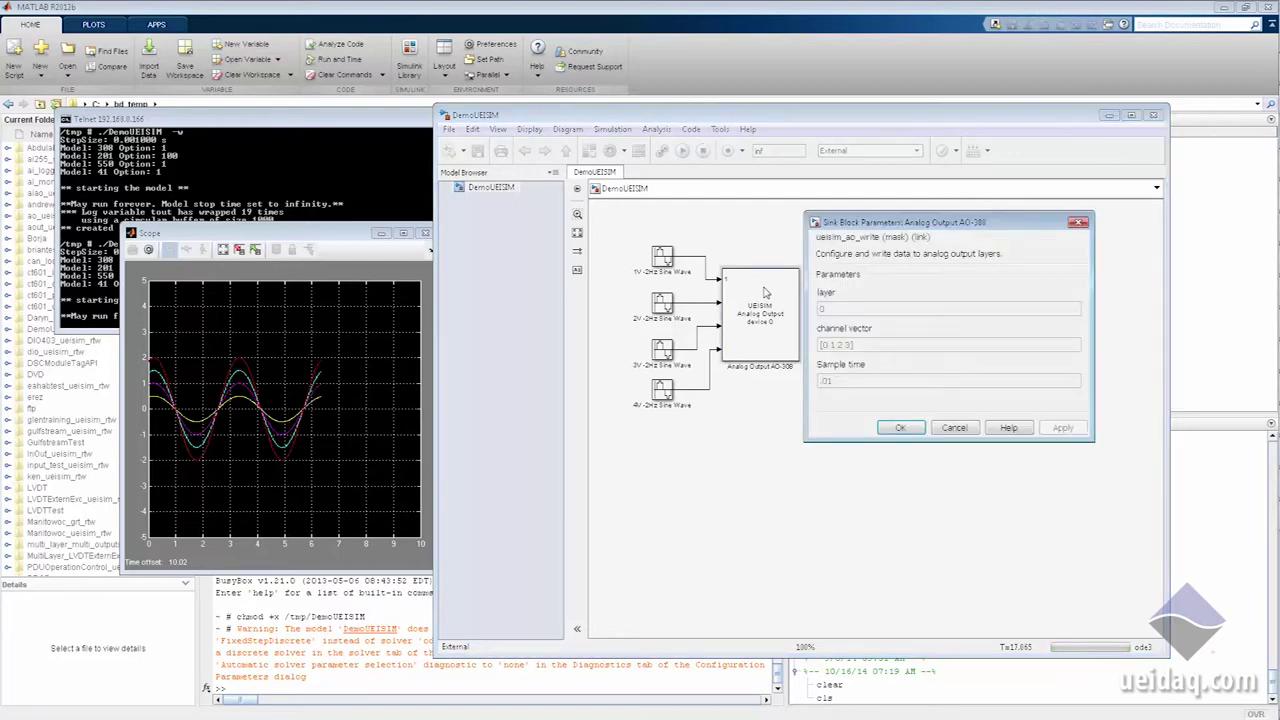
pyautogui.click(902, 428)
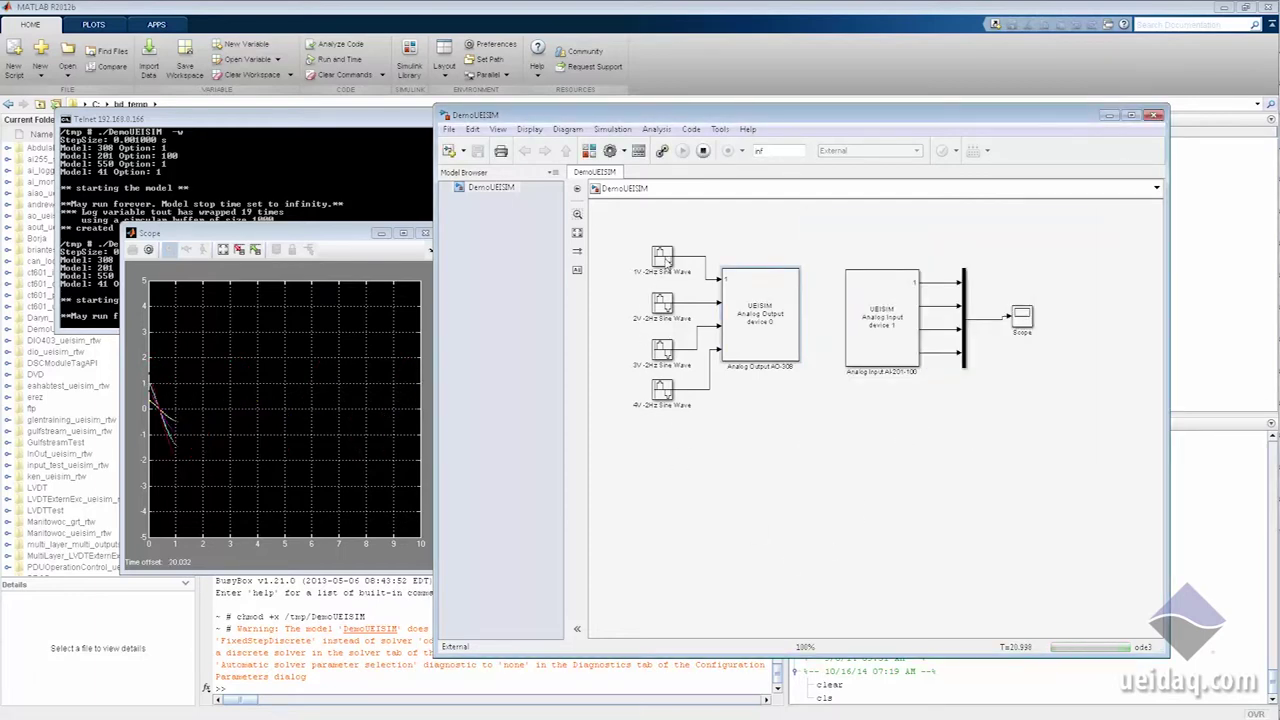
# Step: Change the 1V-2Hz Sine Wave's frequency to 10 and apply it live
pyautogui.doubleClick(664, 256)
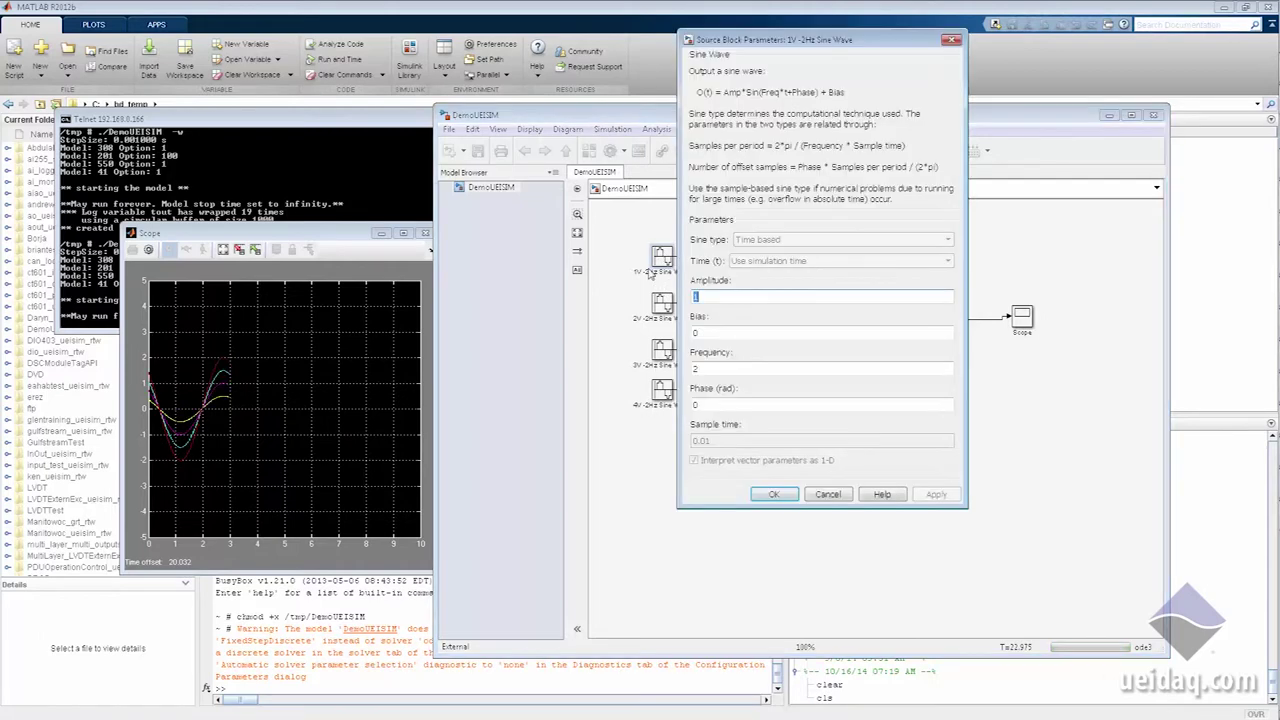
pyautogui.doubleClick(728, 373)
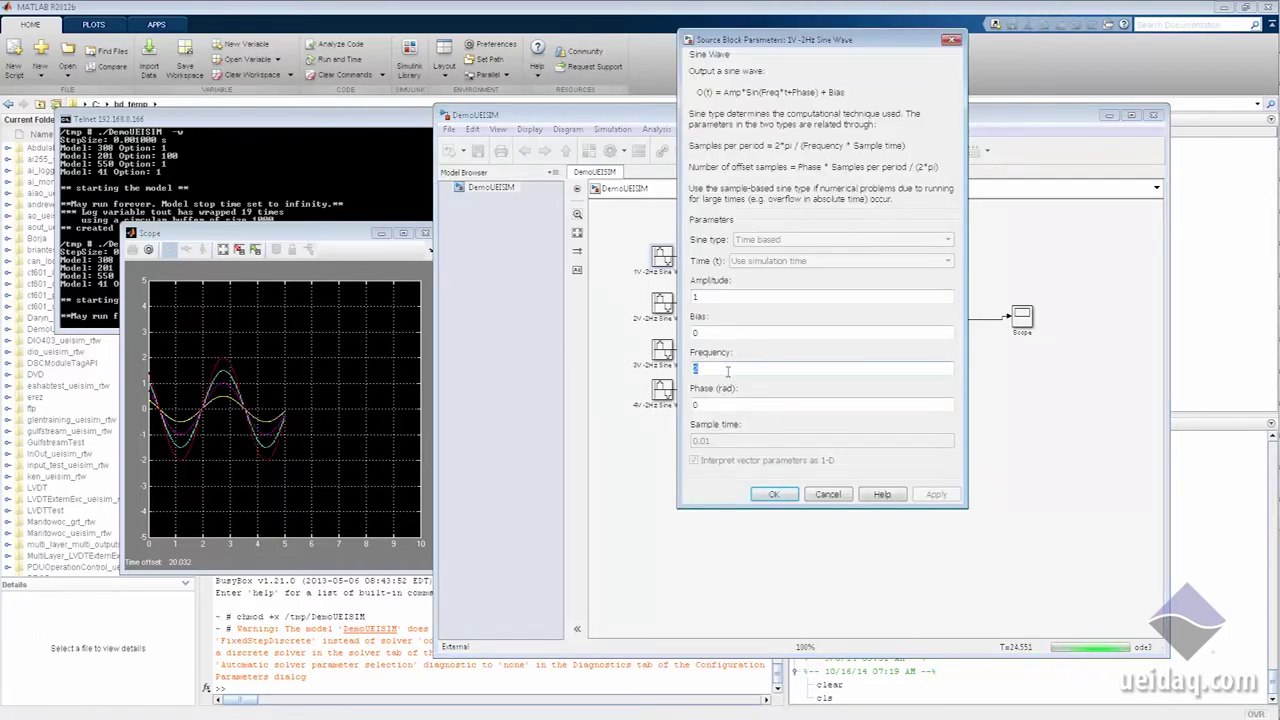
pyautogui.press('BackSpace')
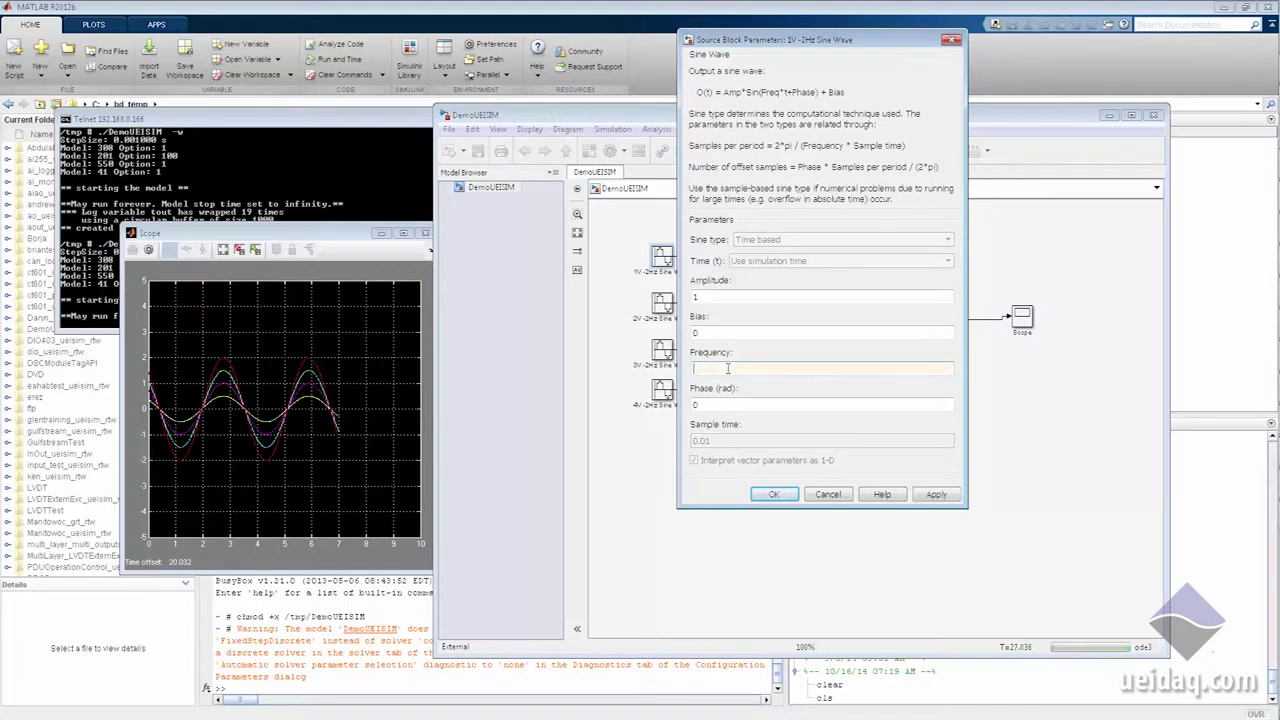
pyautogui.write('10')
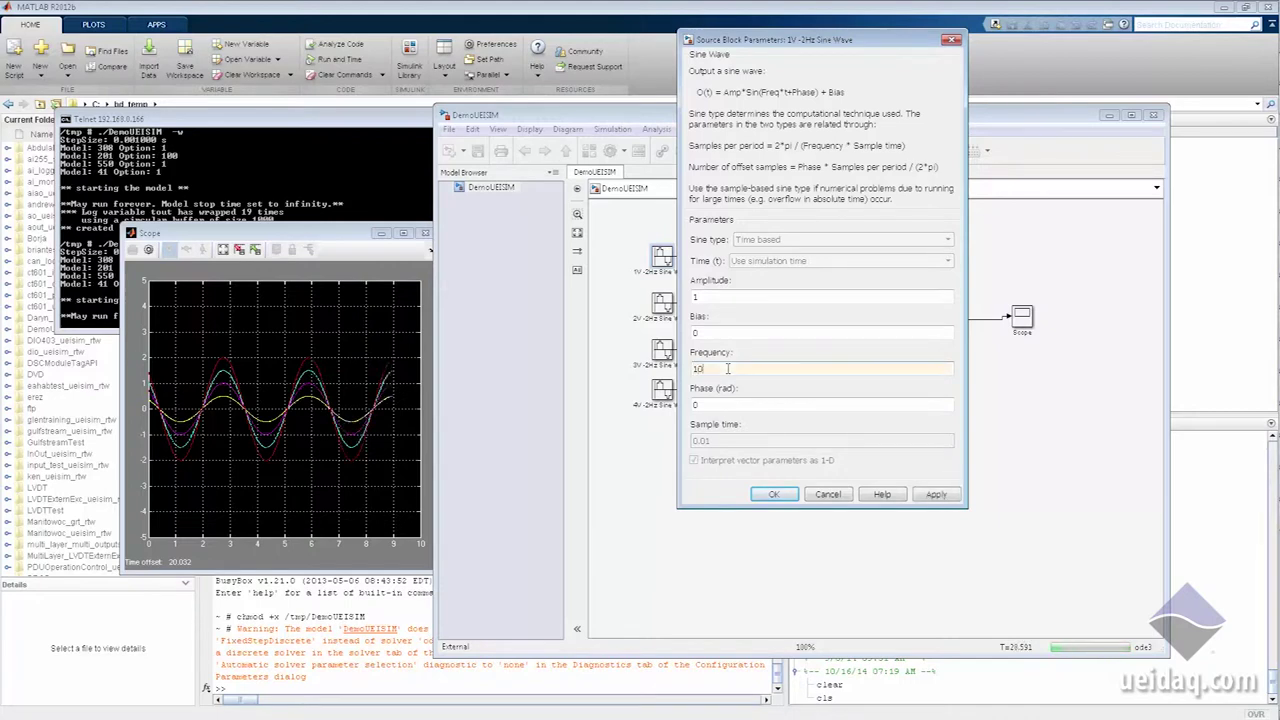
pyautogui.click(936, 495)
pyautogui.click(770, 494)
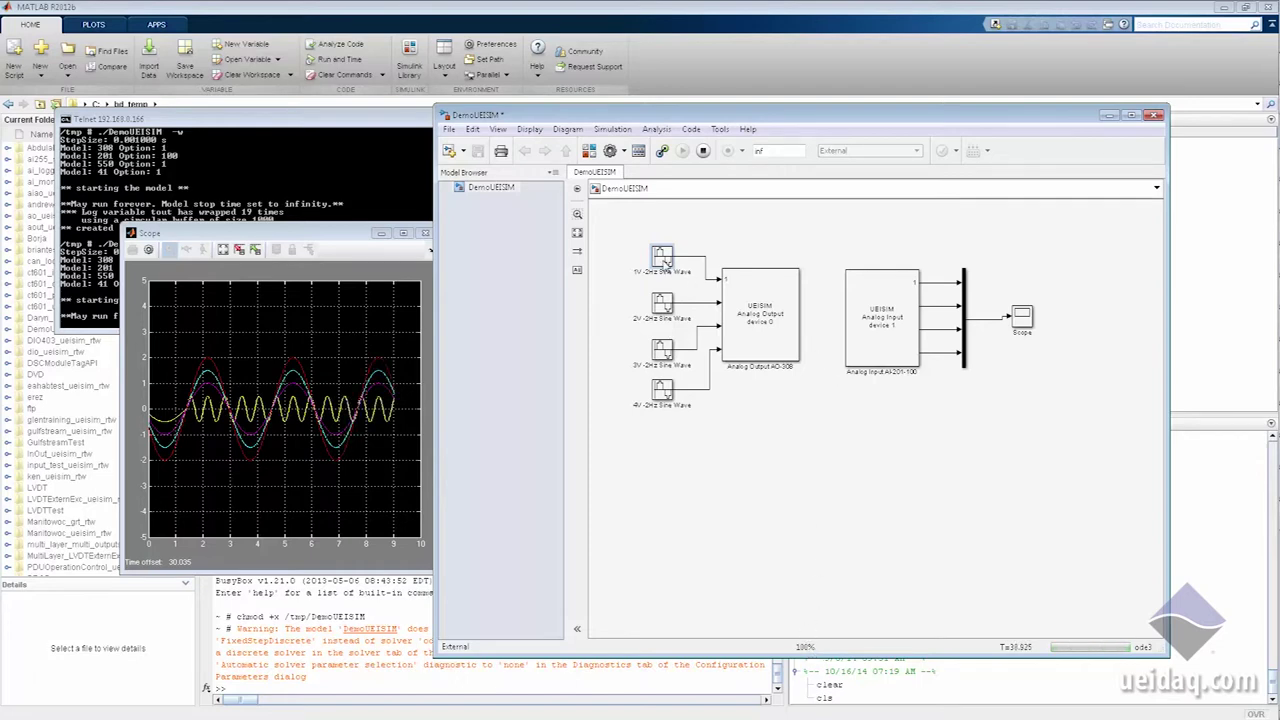
# Step: Set the 1V sine frequency back to 2 and apply it
pyautogui.doubleClick(666, 258)
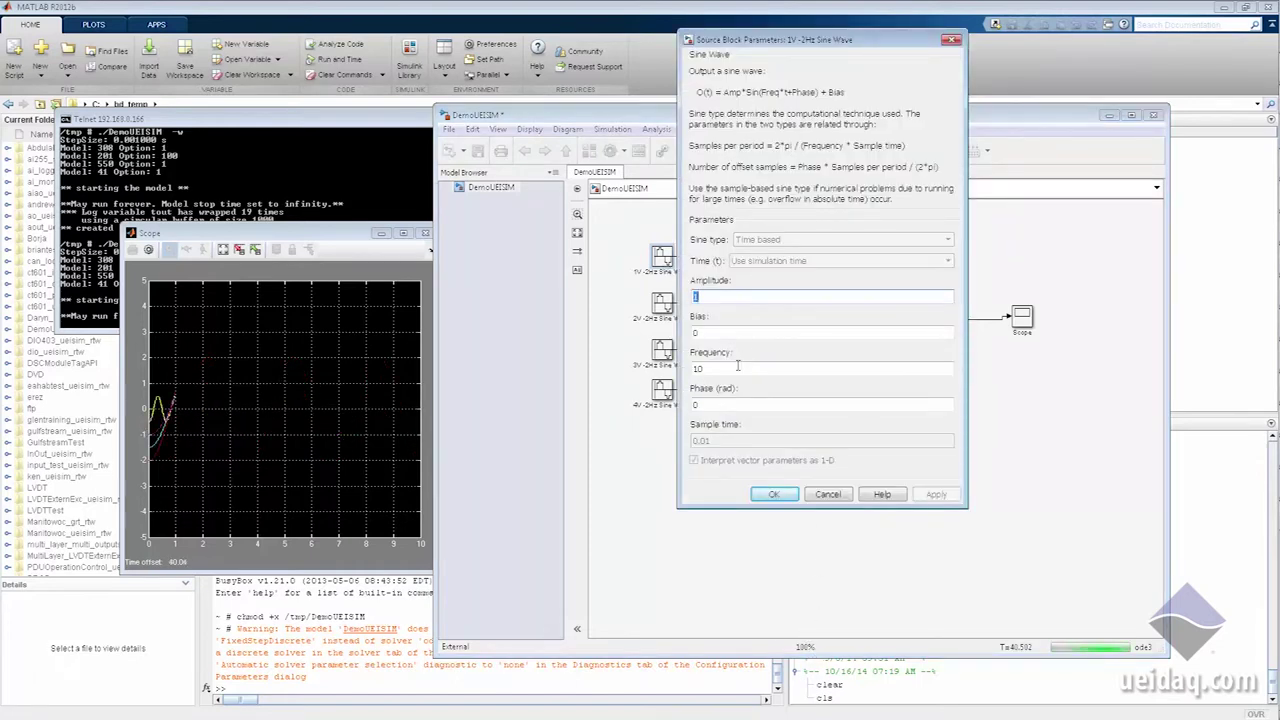
pyautogui.doubleClick(737, 369)
pyautogui.write('2')
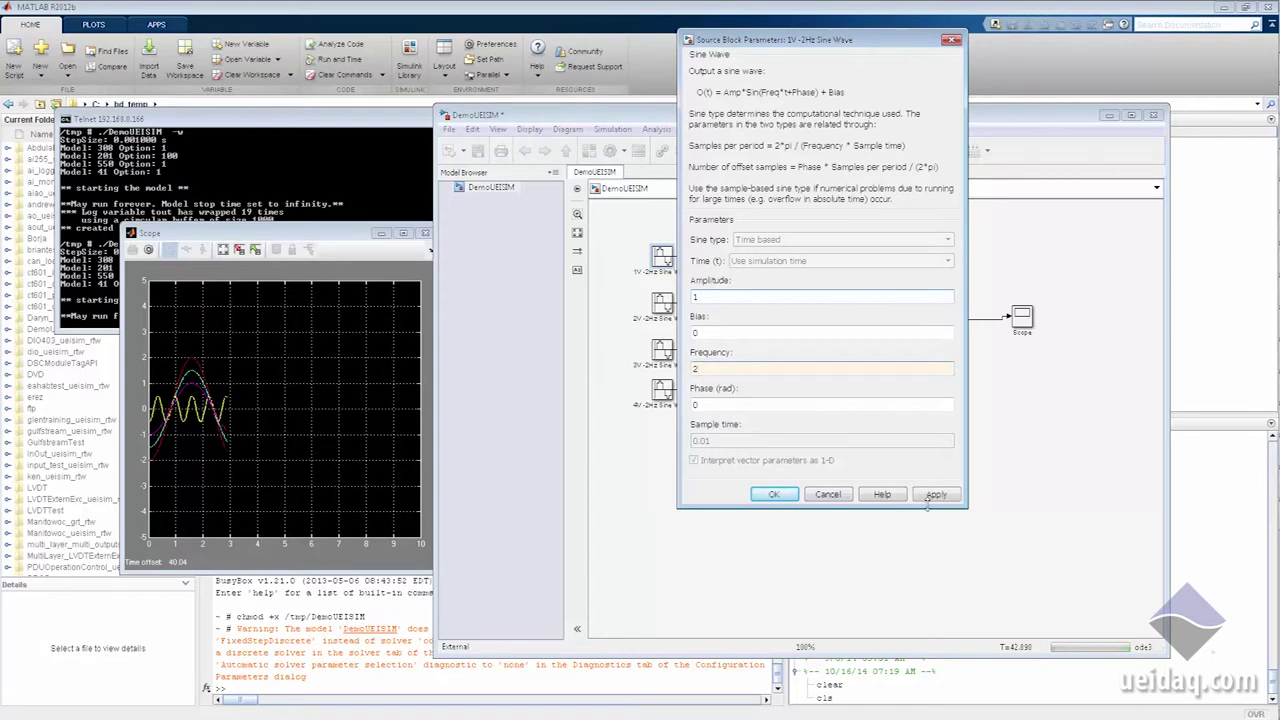
pyautogui.click(933, 496)
pyautogui.click(775, 495)
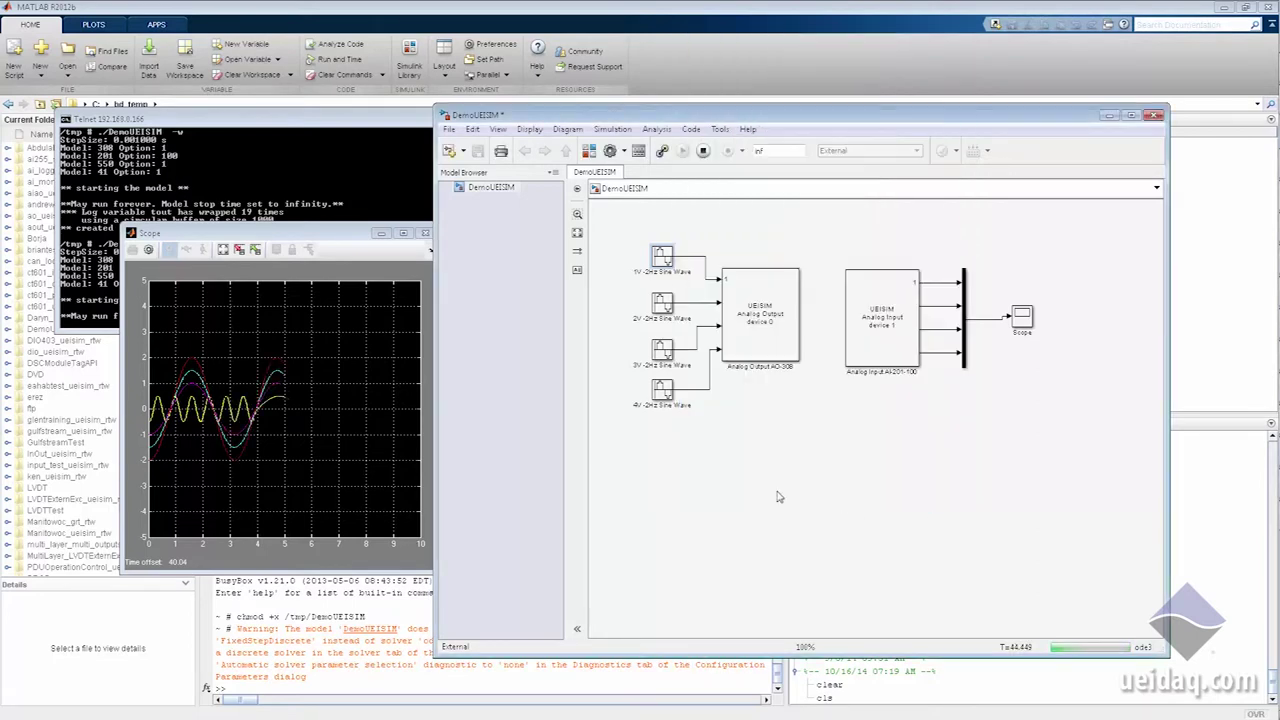